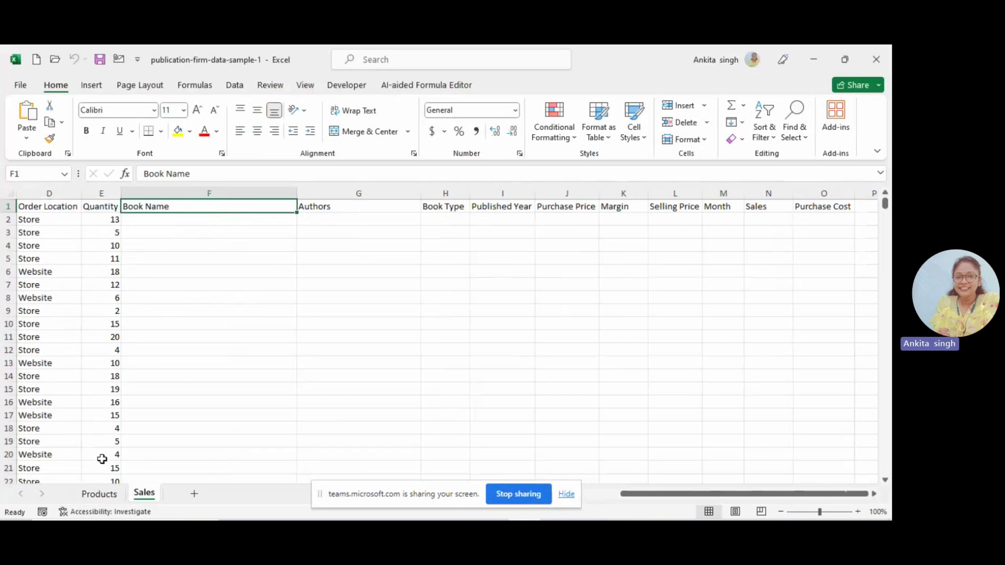
Step: Compare the Products and Sales sheets, examining the Product ID column they share and the Sales columns from Book Name to Month
click(100, 495)
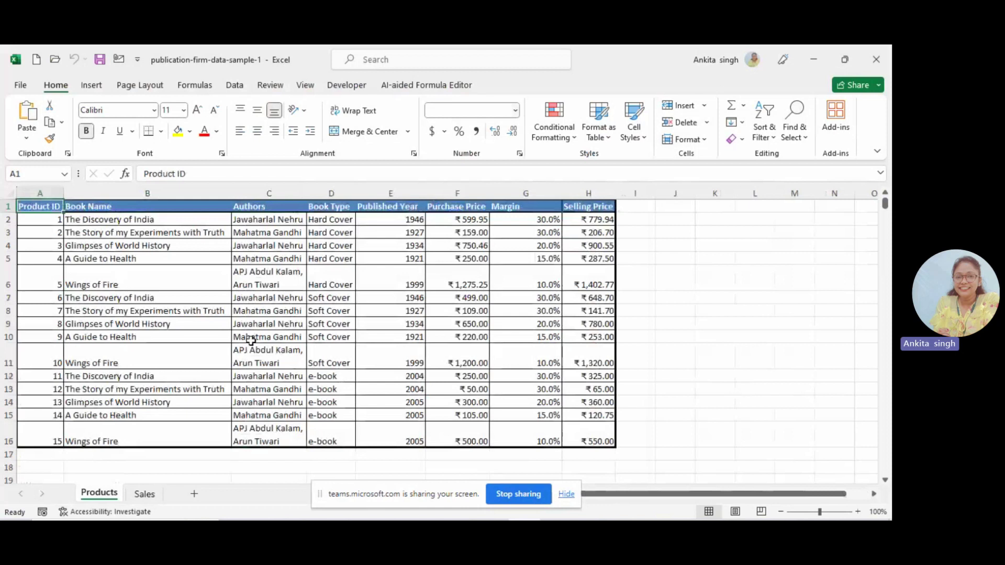
key(ctrl+Page_Down)
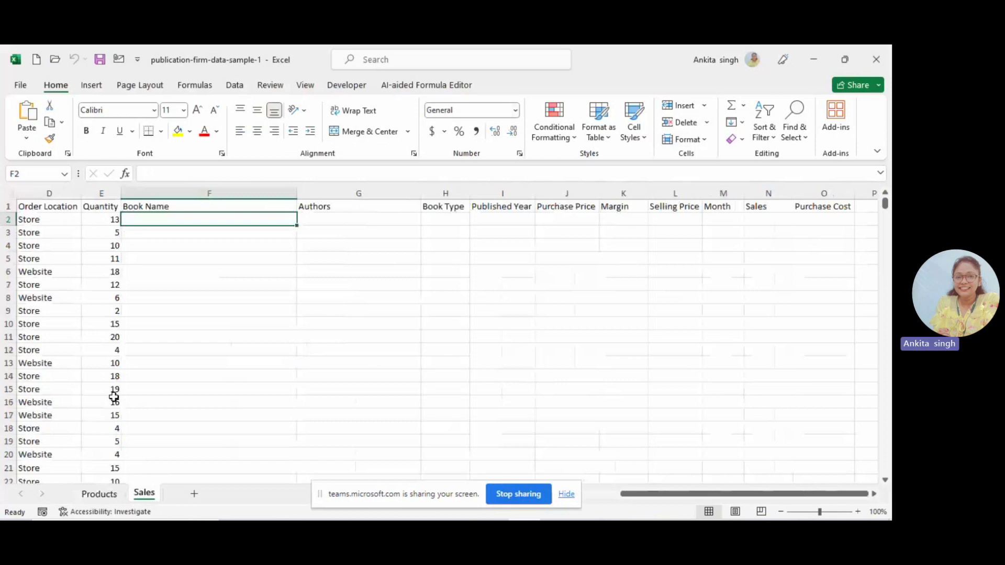
key(ctrl+Page_Up)
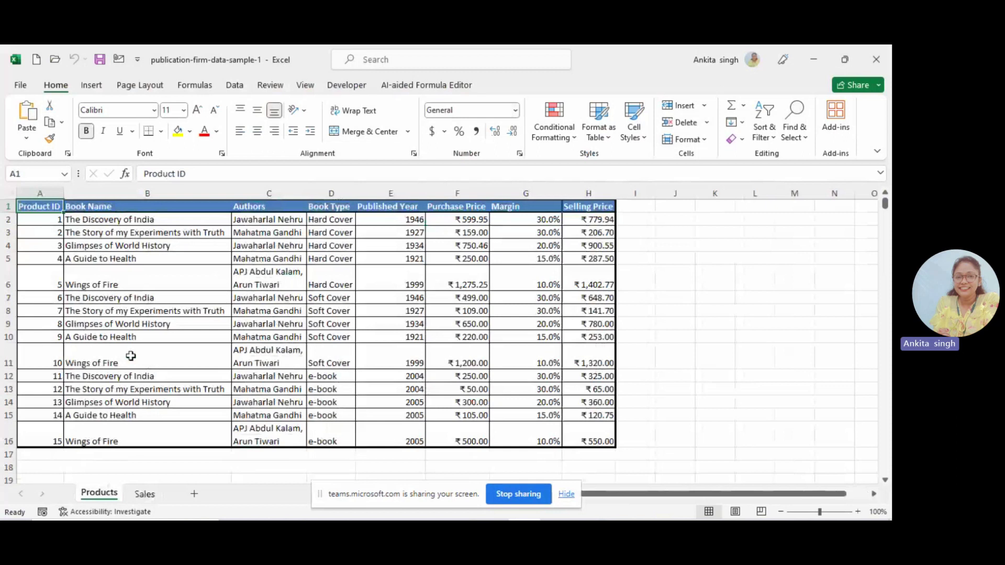
key(ctrl+Page_Down)
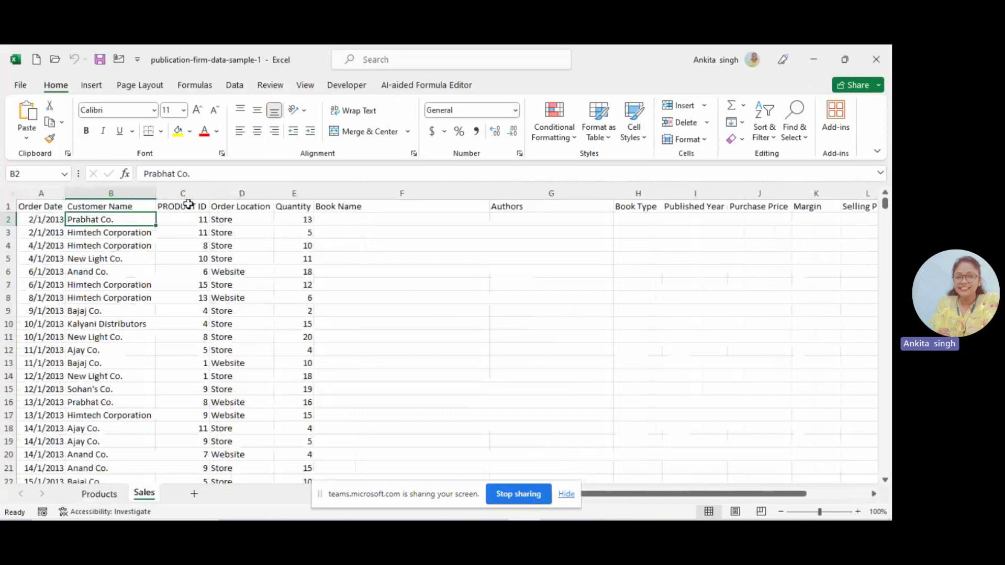
click(191, 218)
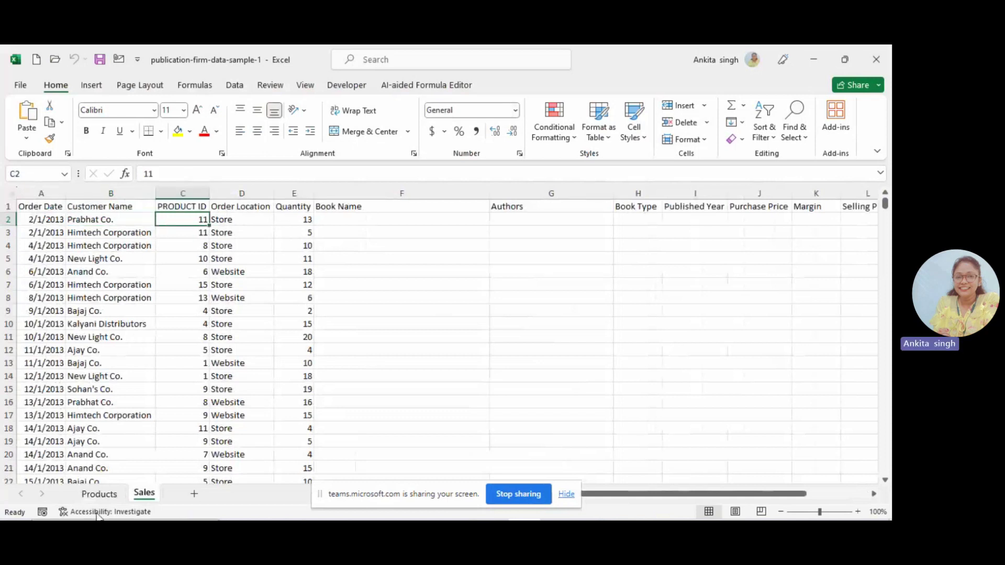
click(99, 494)
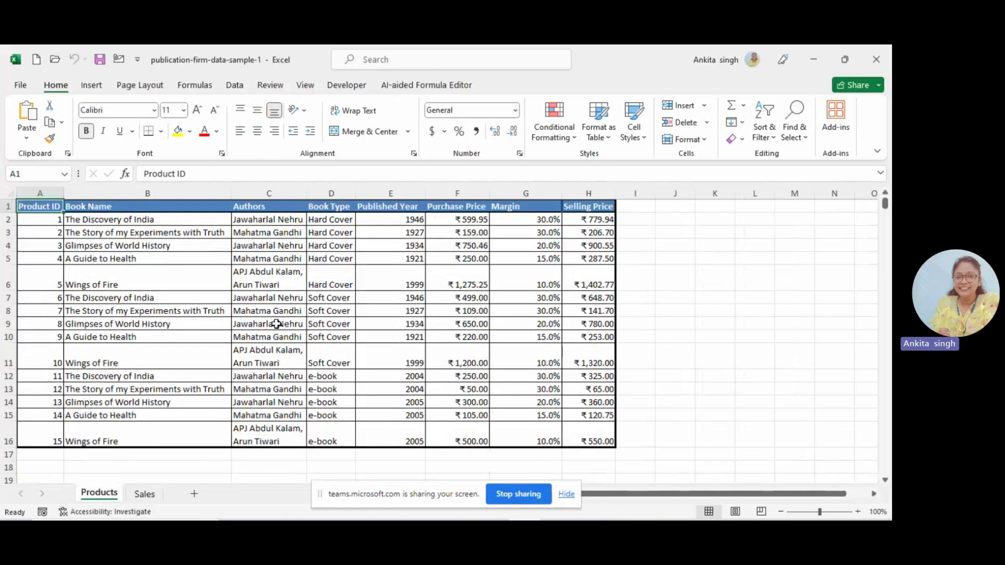
click(142, 494)
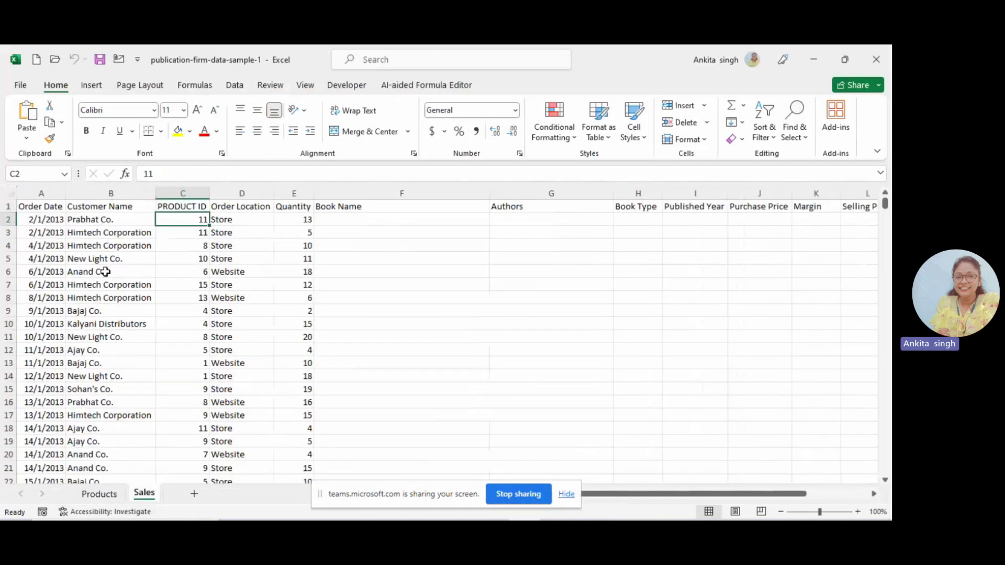
click(414, 189)
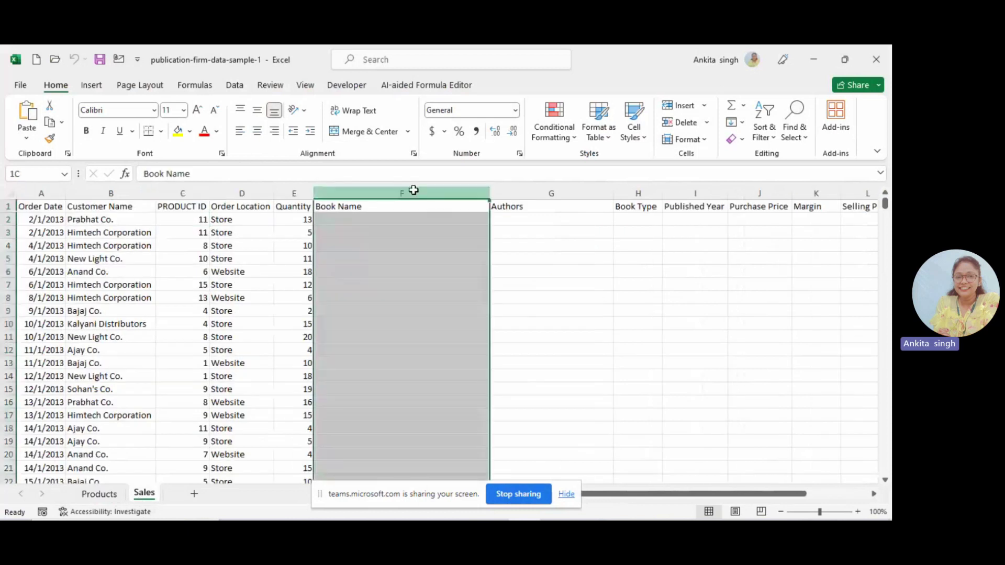
drag(414, 190, 777, 191)
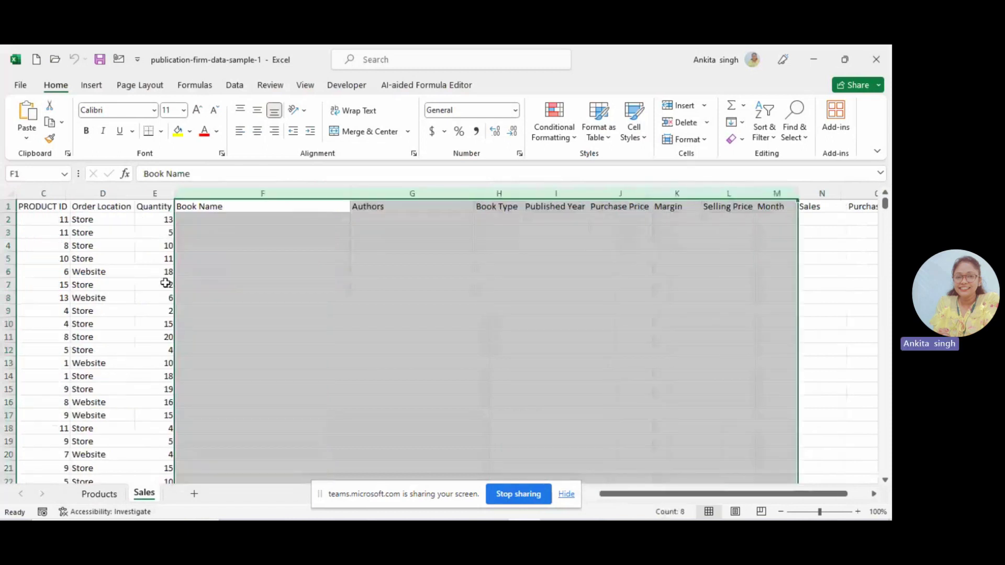
click(83, 507)
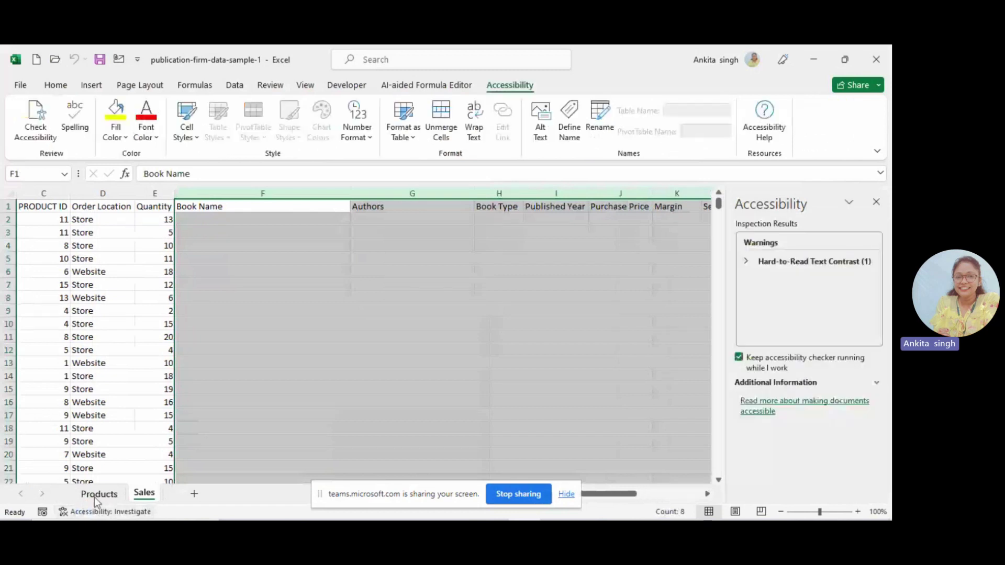
click(95, 497)
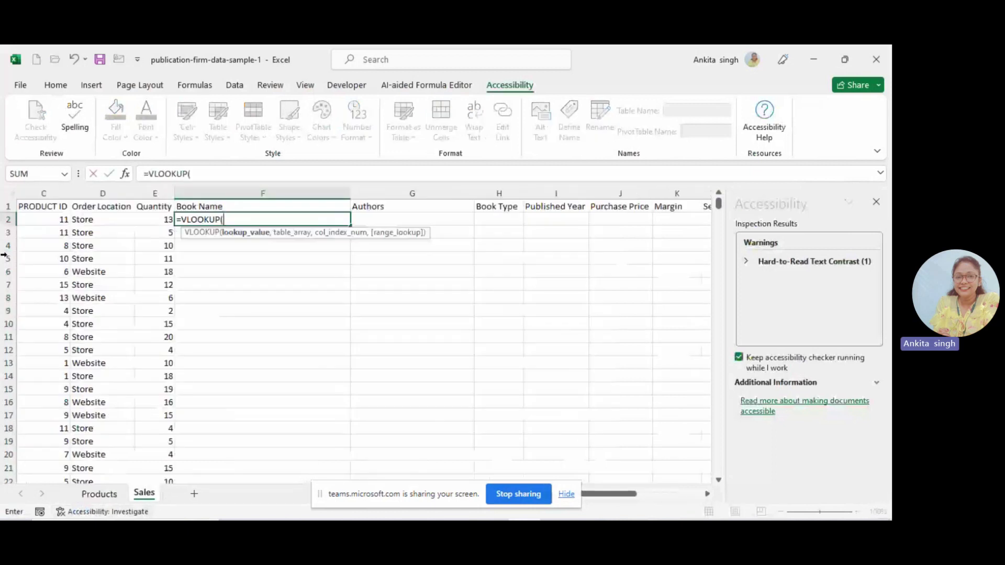
Step: Enter =VLOOKUP(C2,Products!A1:H16,2,0) in cell F2 of the Sales sheet to look up the book name by product ID
click(57, 217)
text(,)
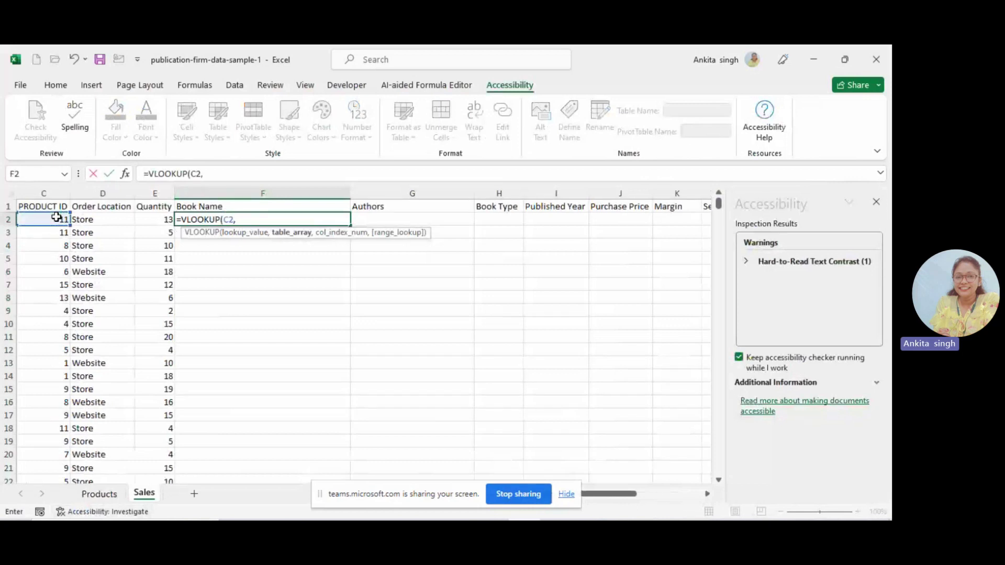
click(97, 495)
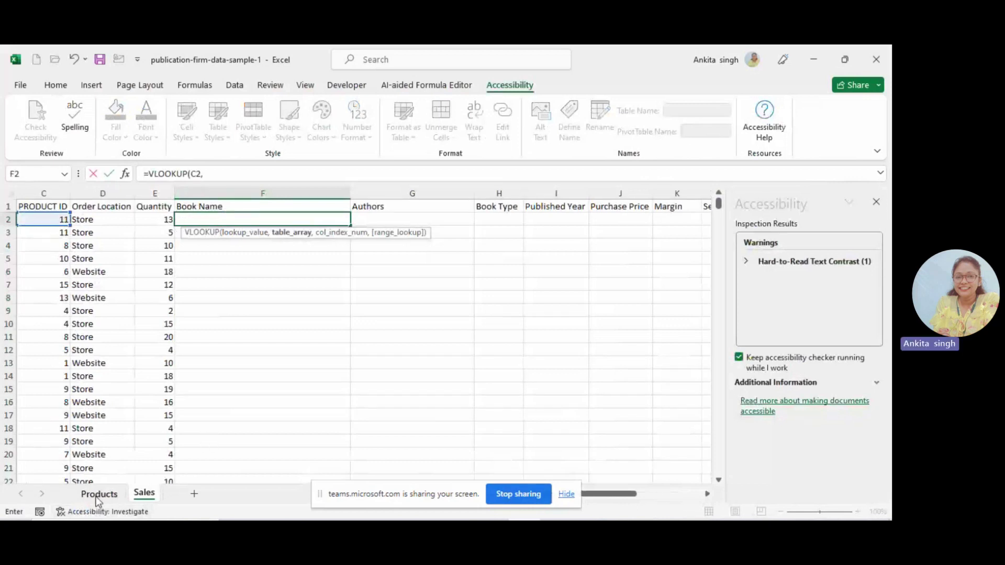
drag(53, 206, 604, 442)
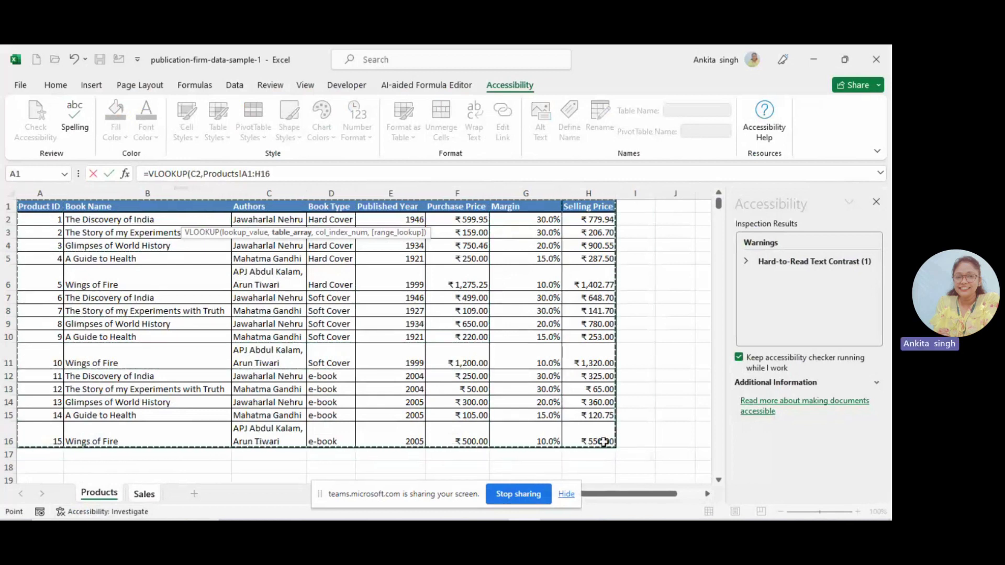
text(,)
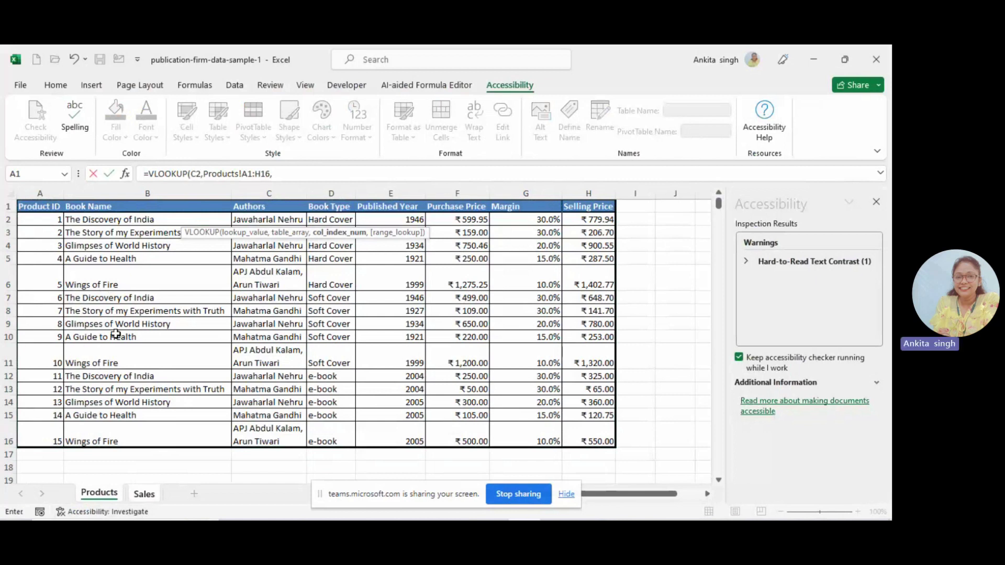
text(2)
text(,0)
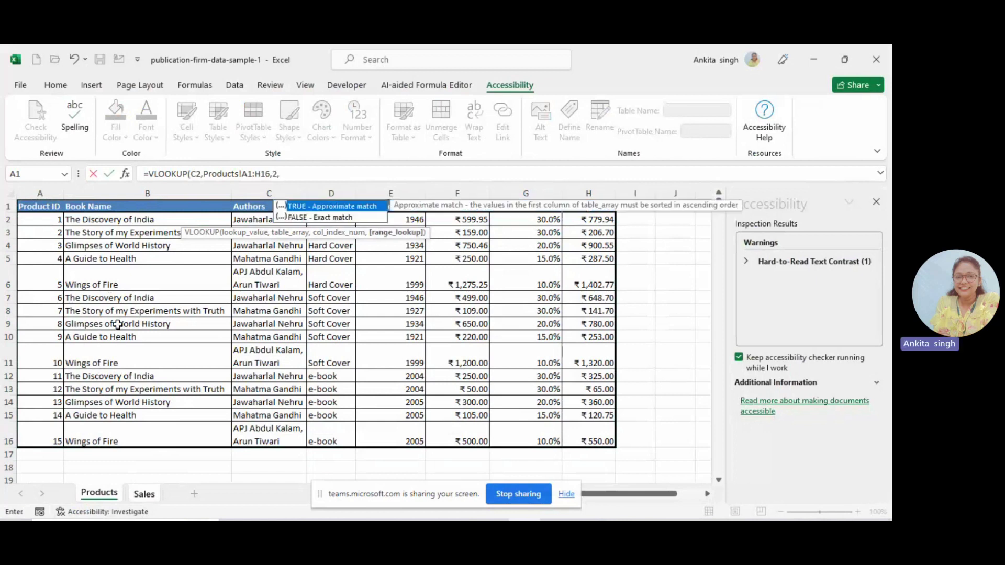
key(Return)
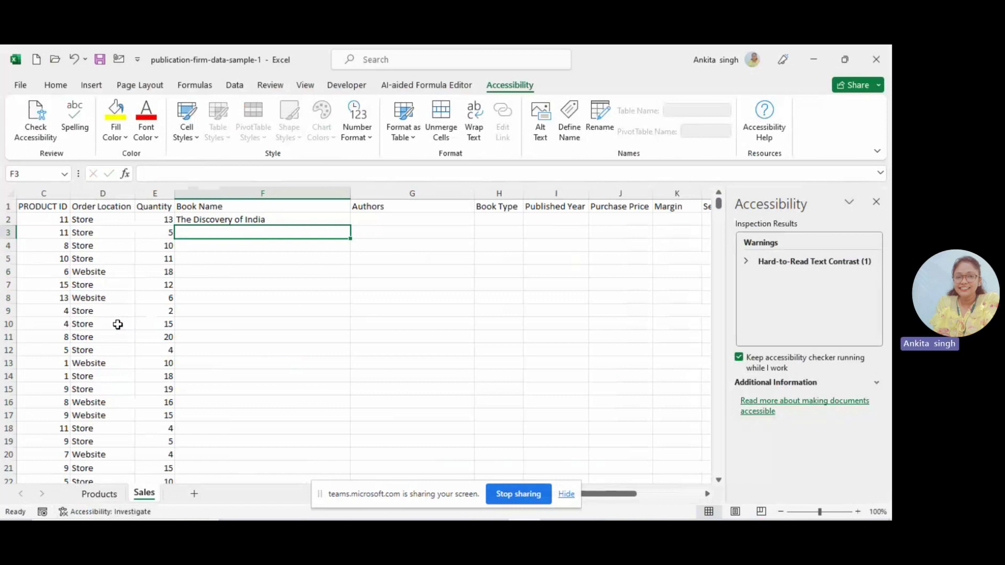
Step: Make the lookup range in the F2 formula absolute, as Products!$A$1:$H$16
click(224, 216)
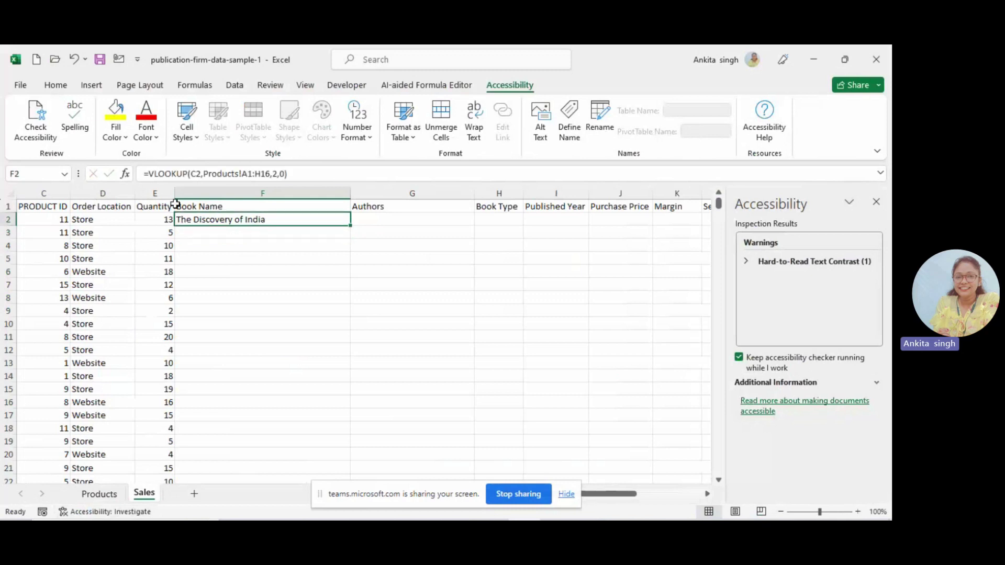
click(240, 179)
key(F4)
key(Return)
click(301, 218)
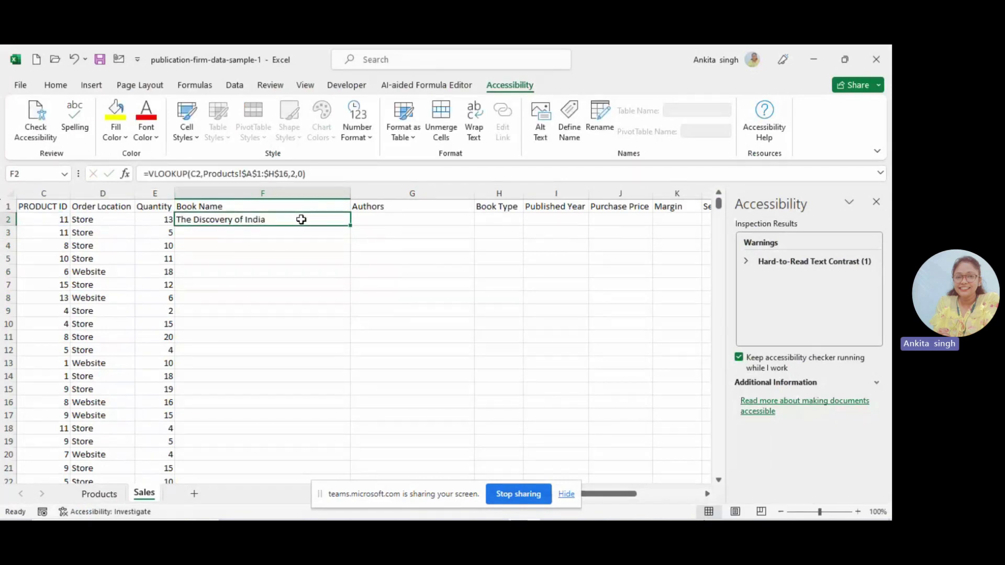
Step: Fill the F2 lookup formula down the Book Name column and undo the fill
double_click(351, 225)
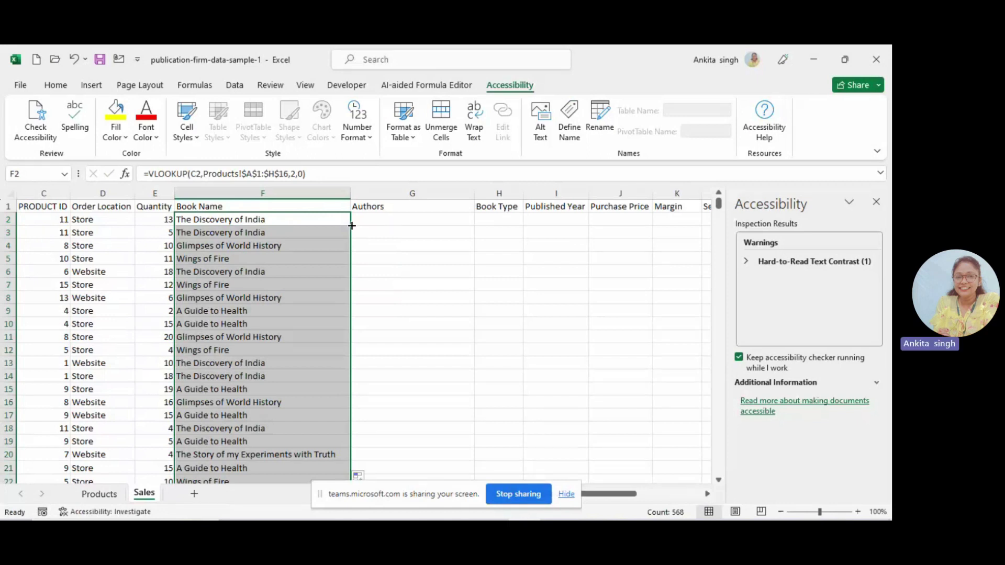
click(179, 217)
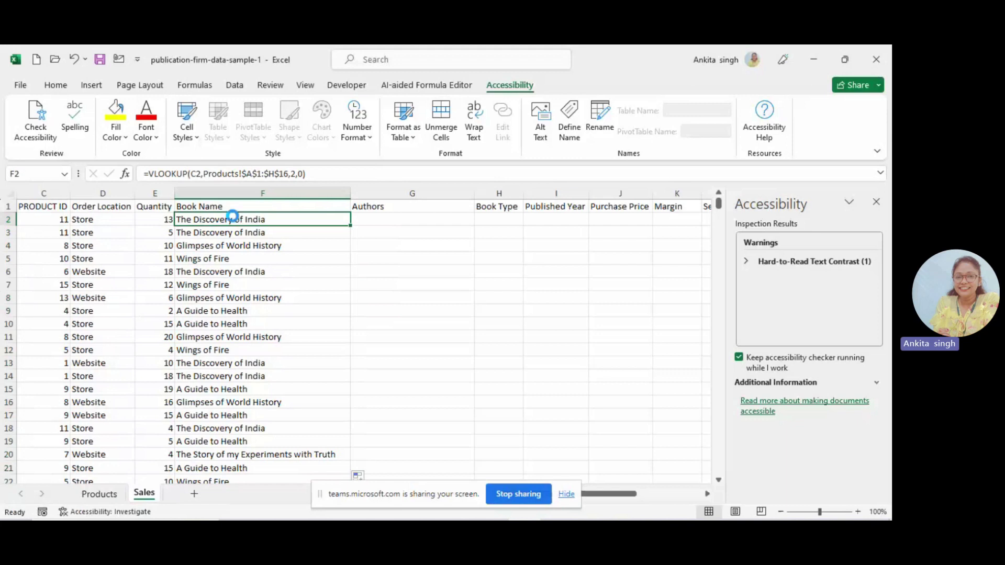
key(ctrl+z)
click(225, 232)
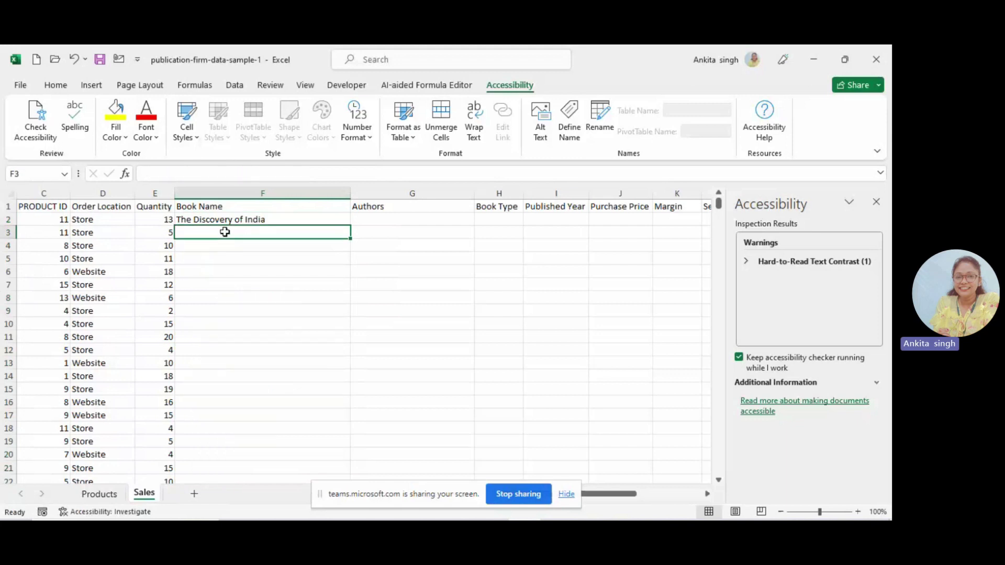
text(=vl)
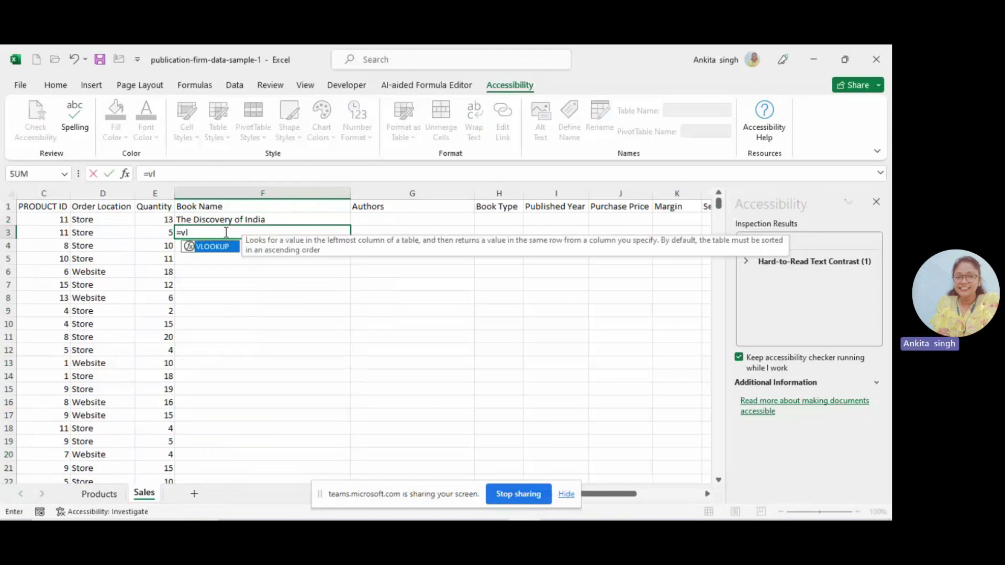
key(Tab)
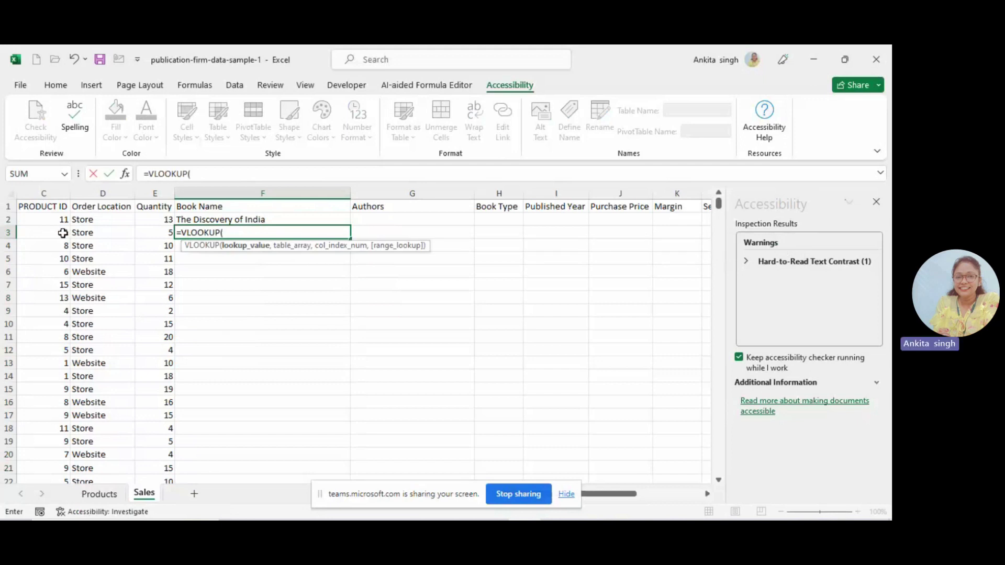
key(Escape)
click(312, 256)
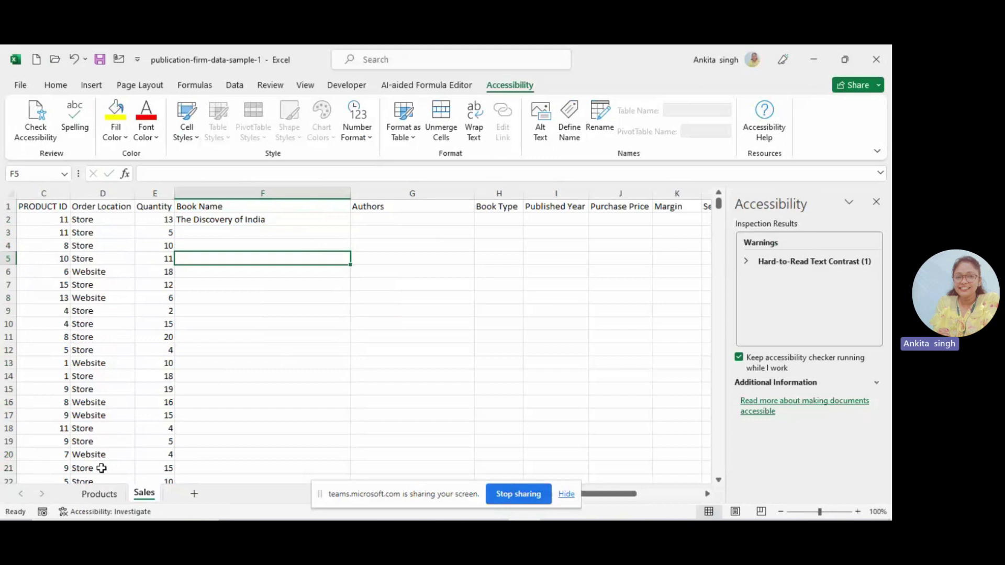
Step: Check which column headers appear in the Products sheet and which order columns exist only in the Sales sheet
click(99, 494)
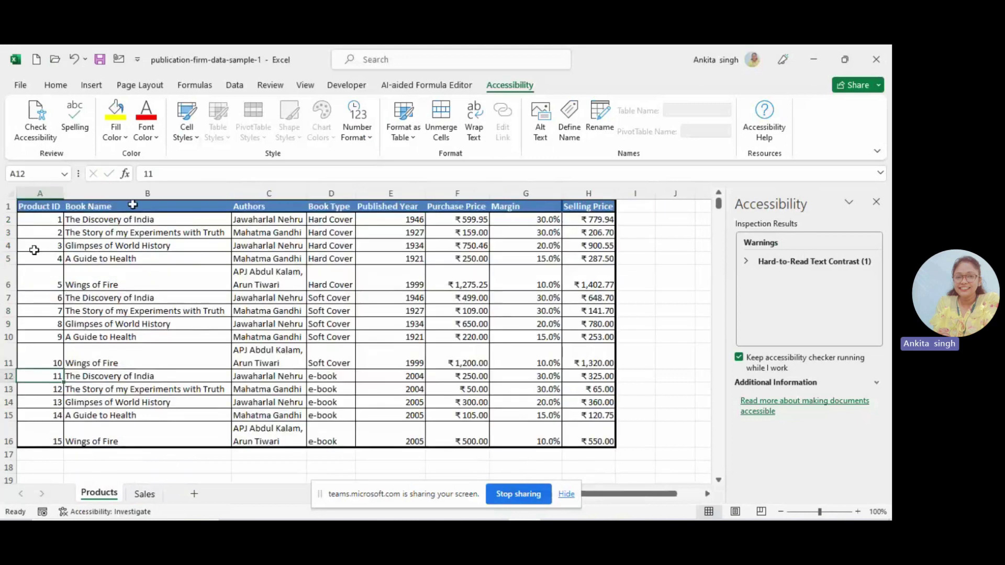
click(145, 496)
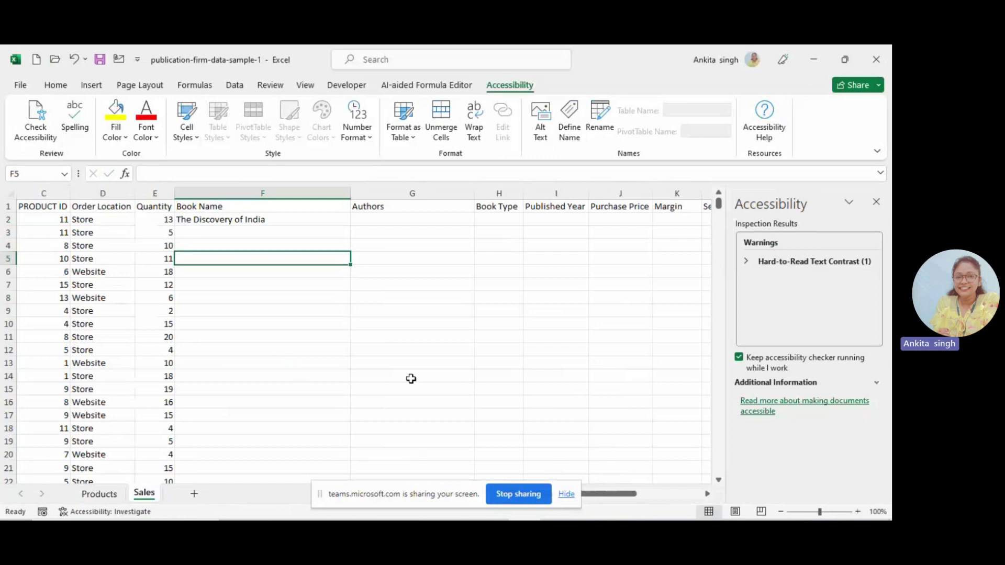
click(566, 495)
scroll(599, 505, left, 2)
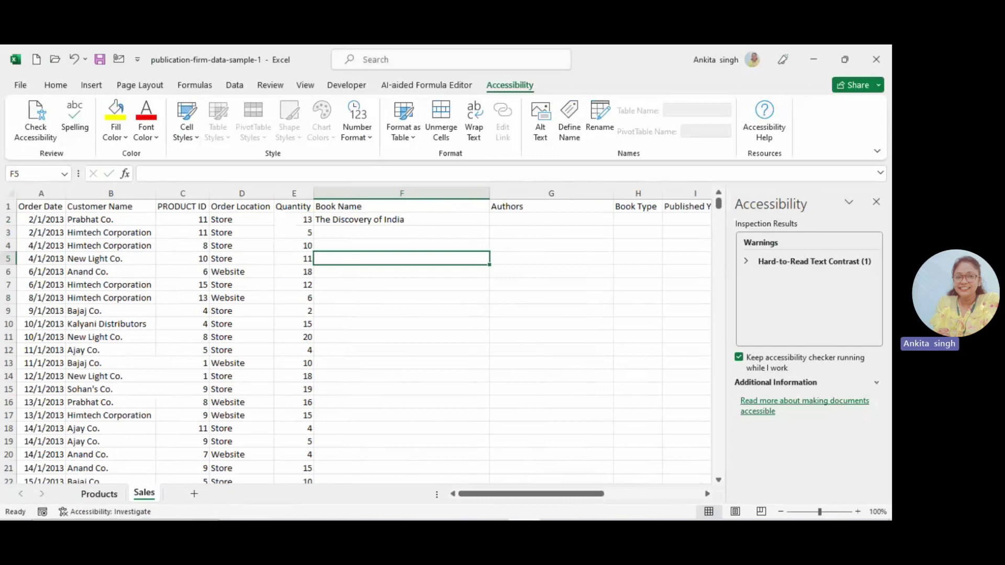
click(100, 494)
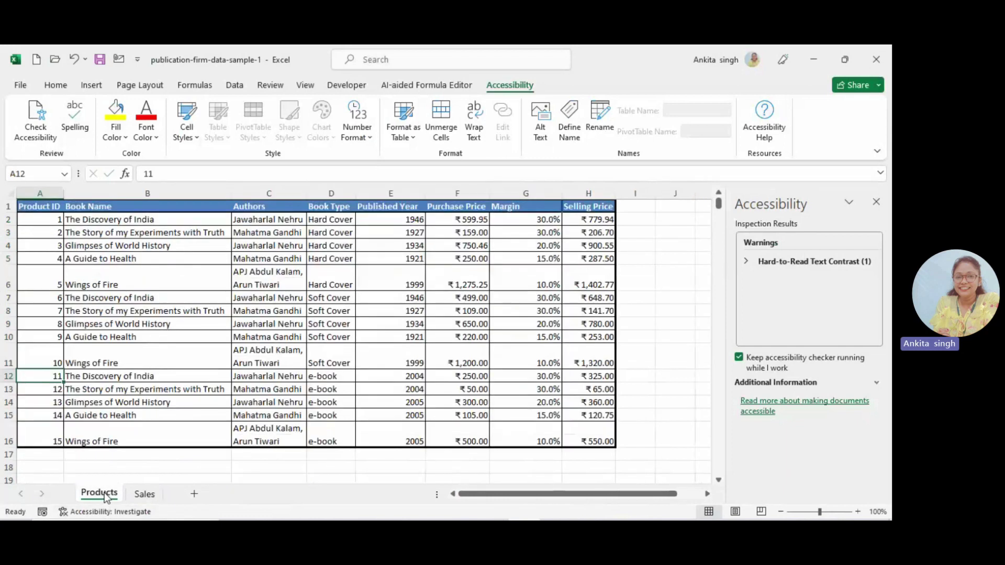
click(143, 494)
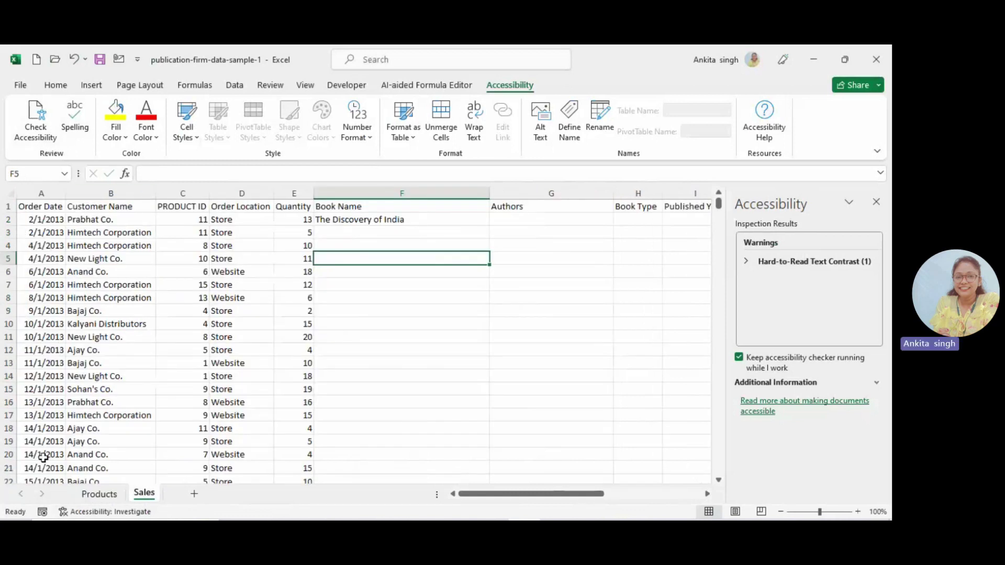
click(93, 496)
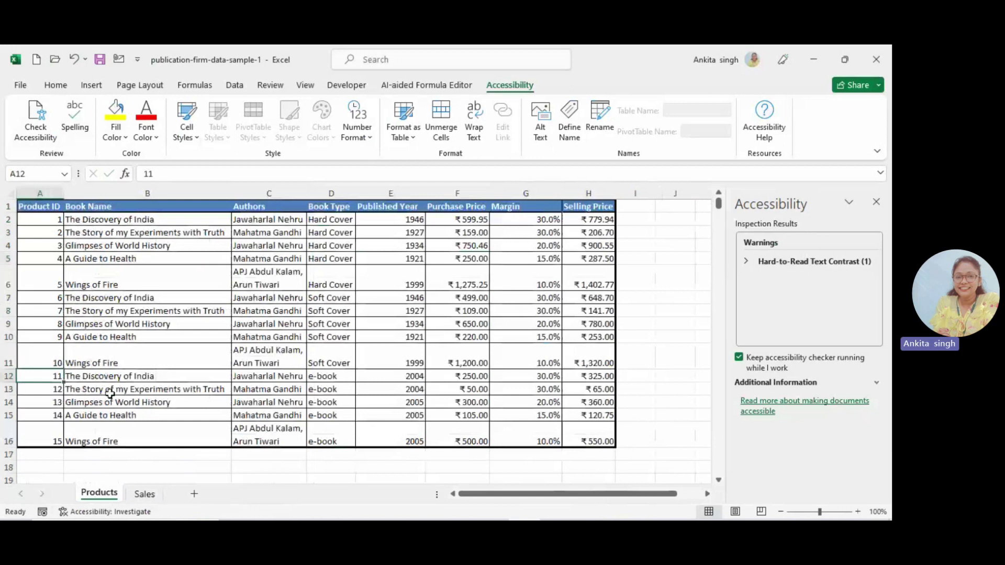
click(137, 495)
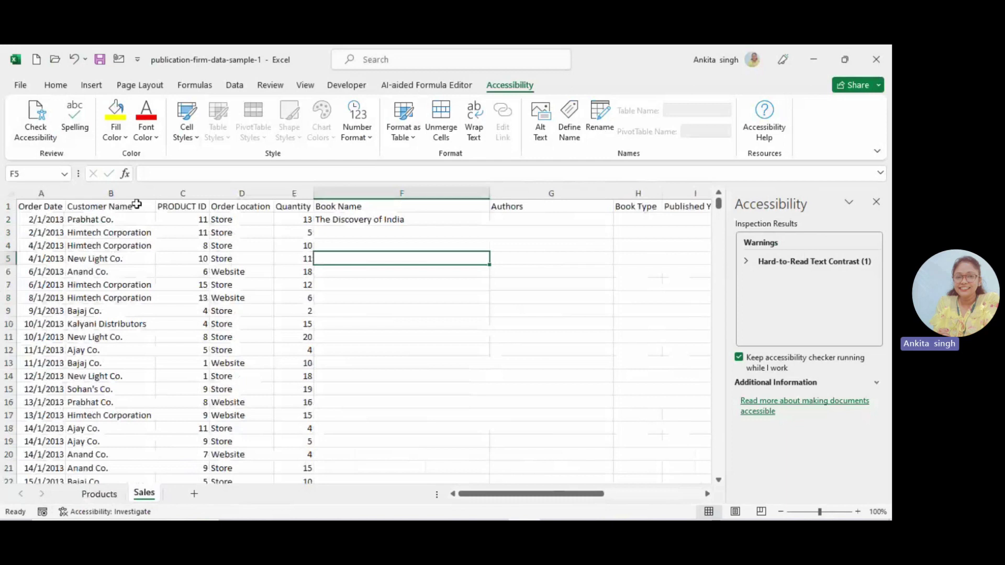
Step: Highlight the Sales sheet headers from Order Date to Quantity (A1:E1) with a yellow fill
drag(41, 207, 292, 204)
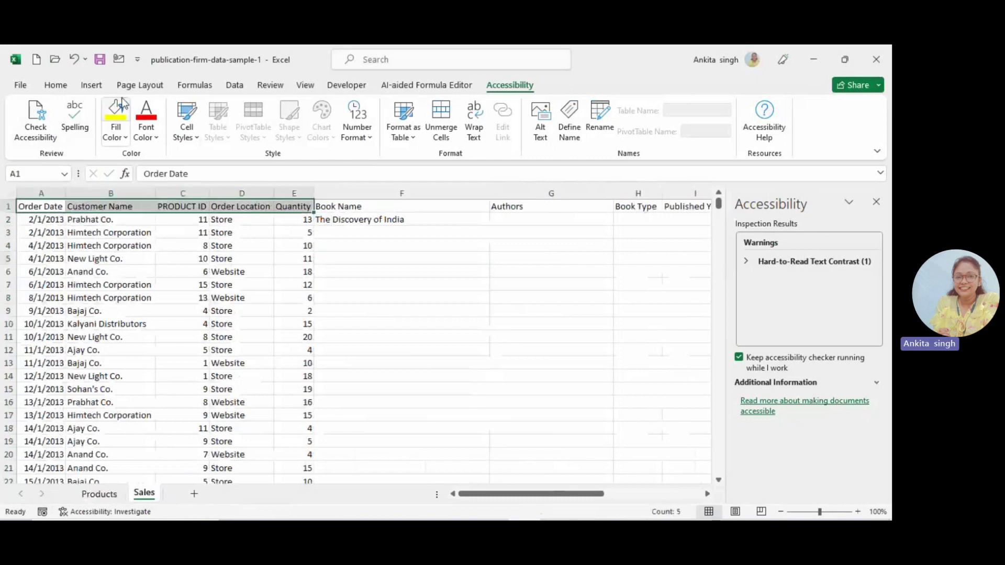
click(54, 85)
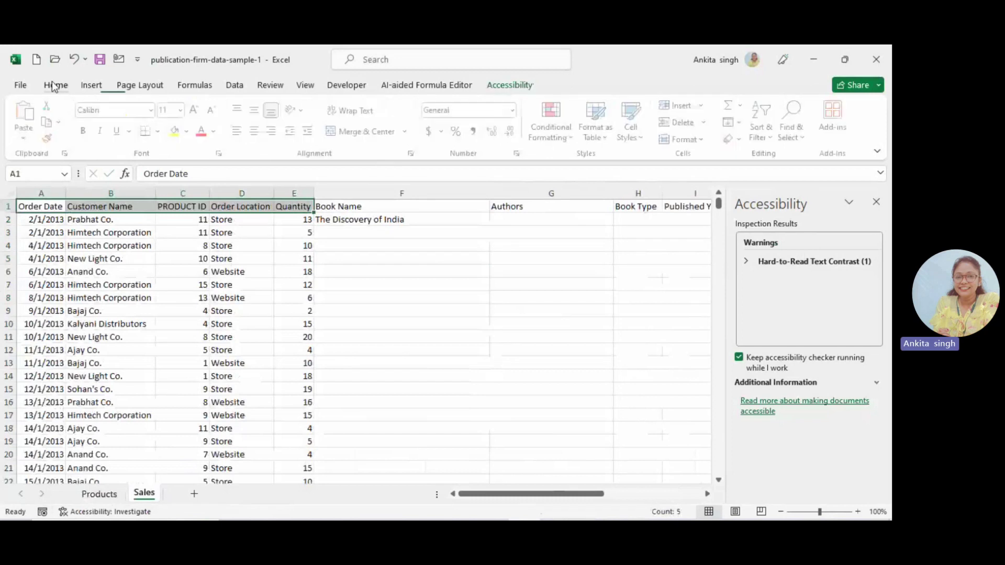
click(177, 131)
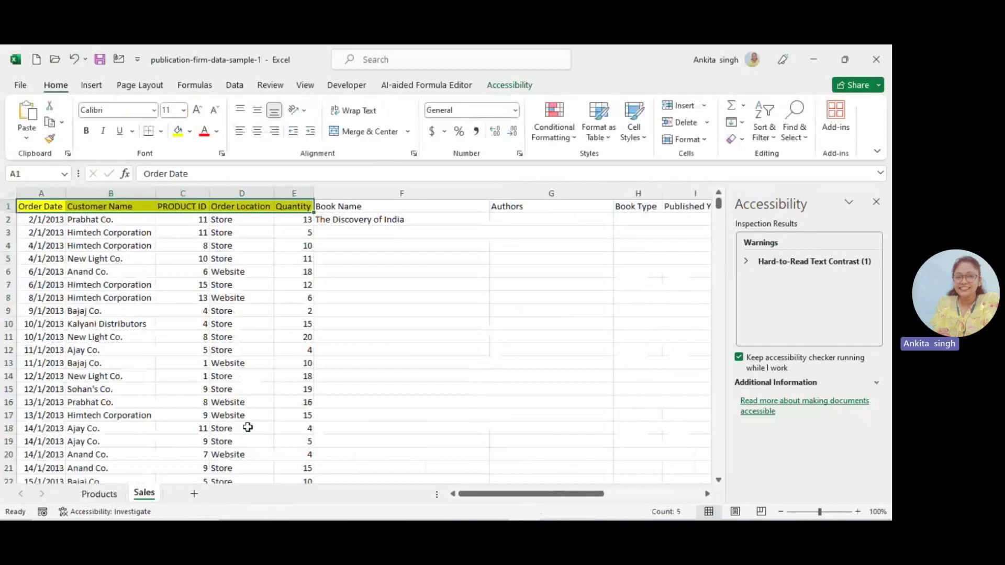
Step: Begin a VLOOKUP formula in Book Name cell F3 of the Sales sheet, with product ID cell C3 as the lookup value
click(100, 495)
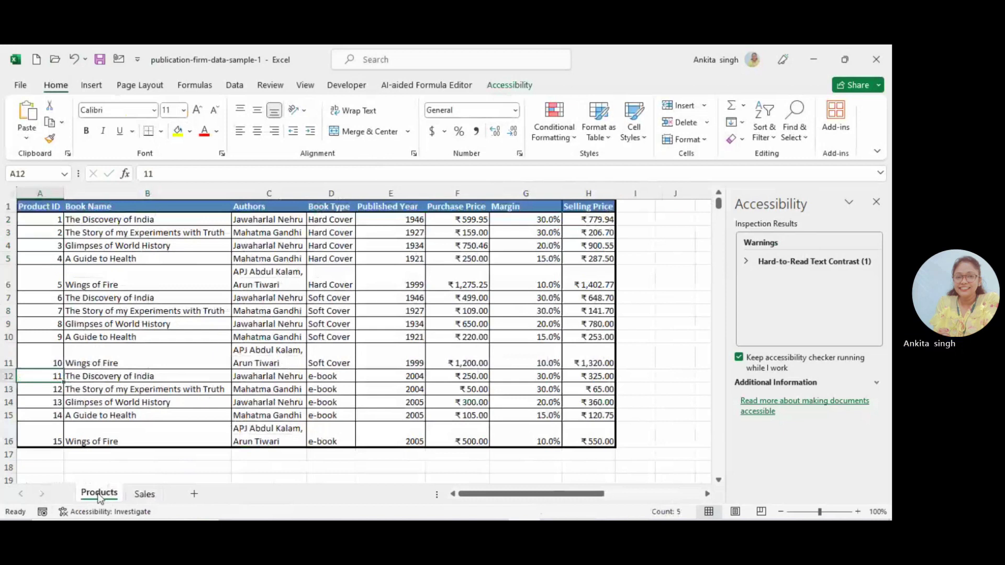
click(145, 494)
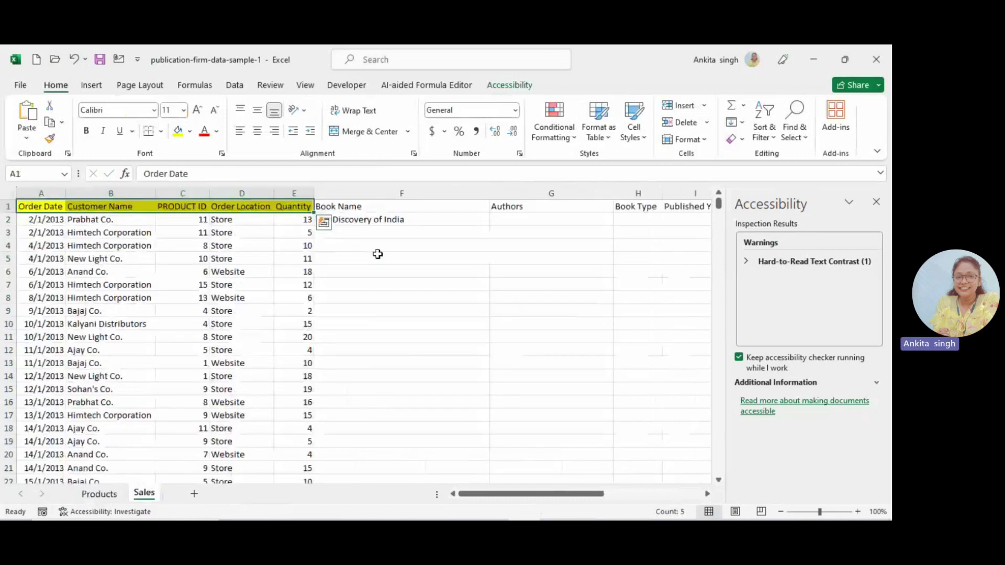
click(392, 232)
text(=vl)
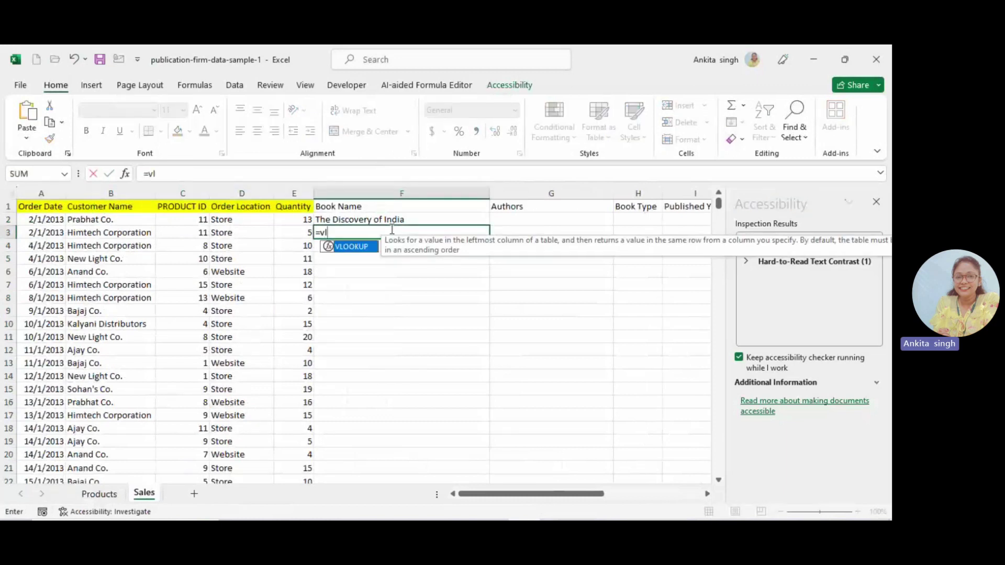
key(Tab)
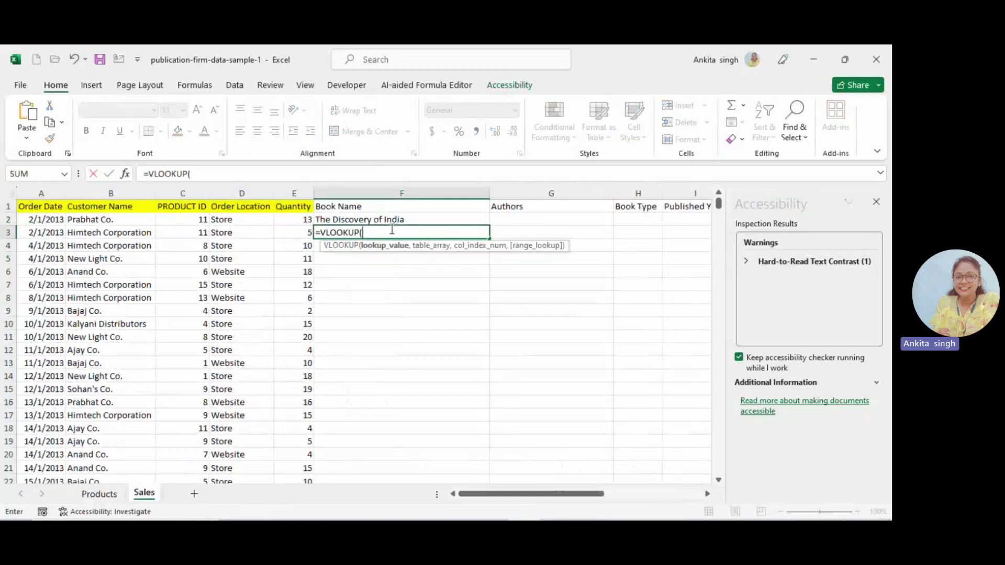
click(177, 232)
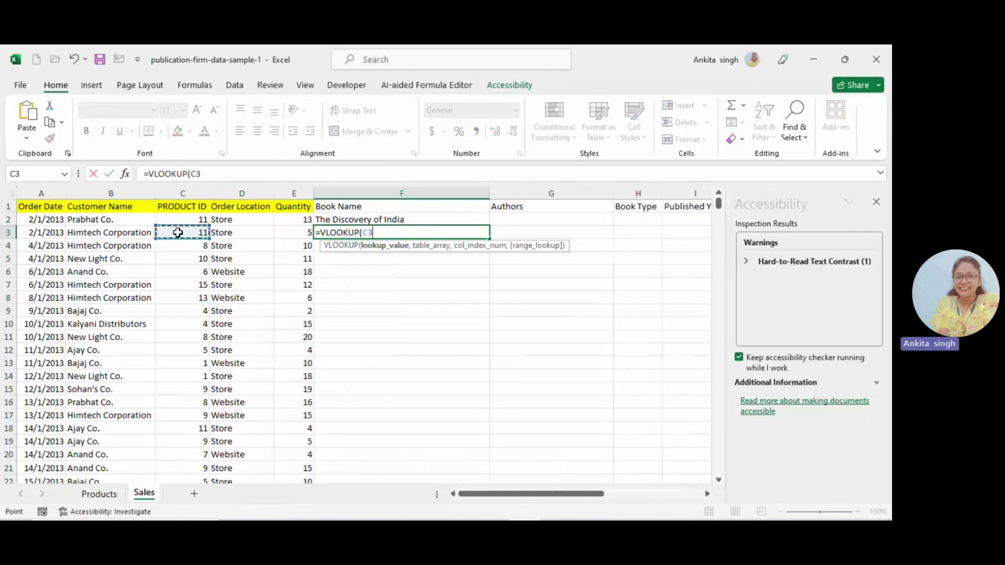
text(,)
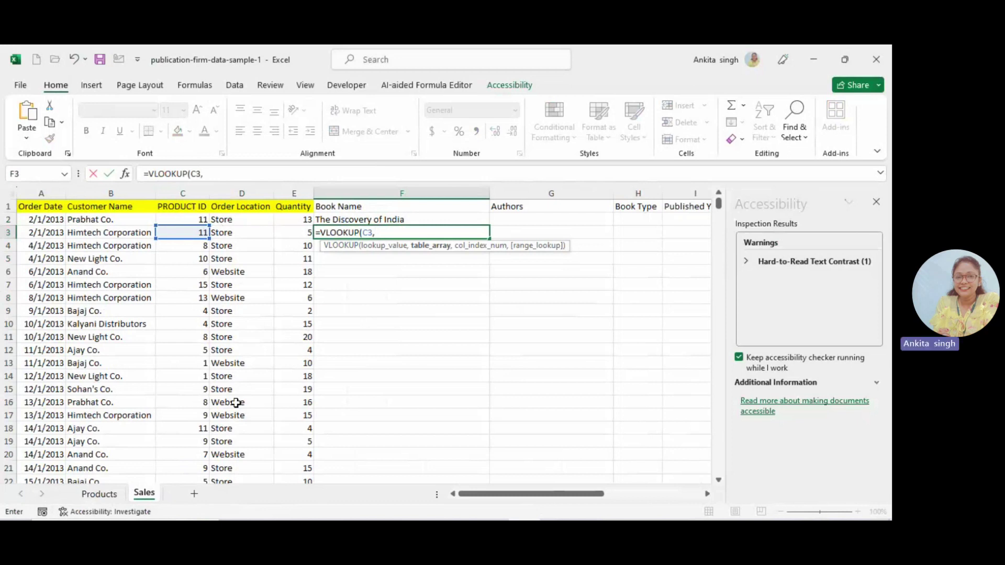
Step: Complete the F3 formula with the absolute lookup range Products!$A$1:$H$16 and column index 2
click(79, 492)
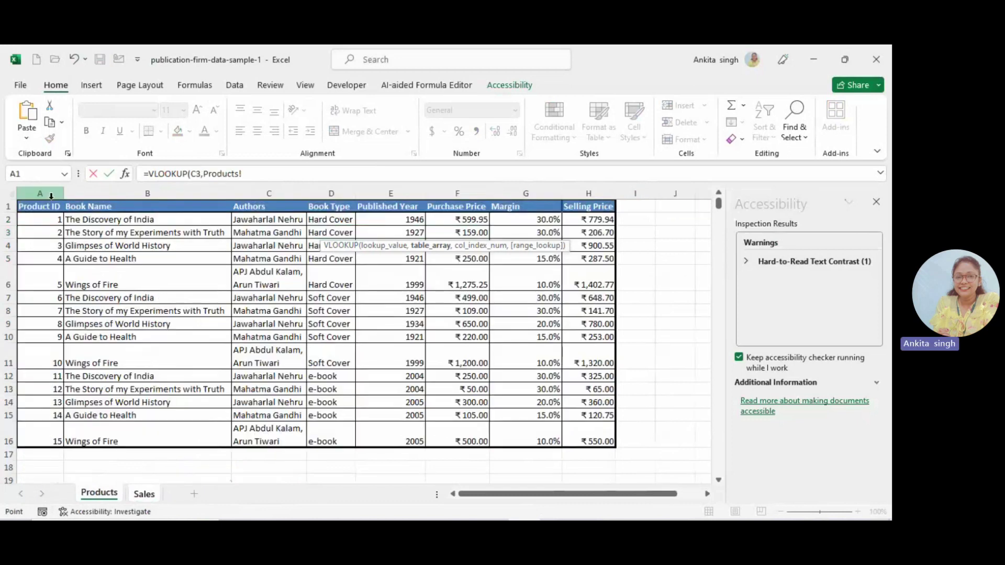
drag(39, 206, 560, 437)
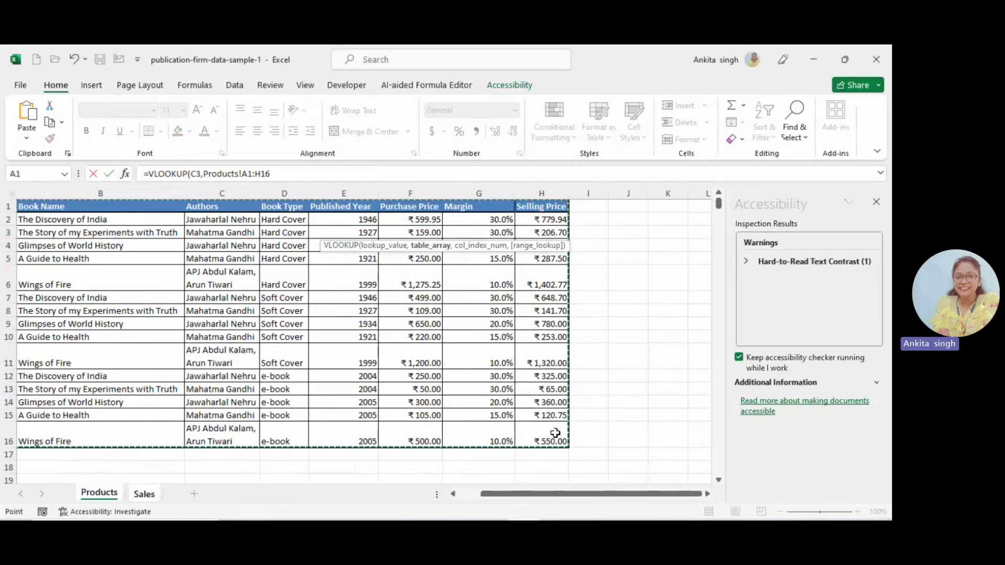
key(F4)
text(,)
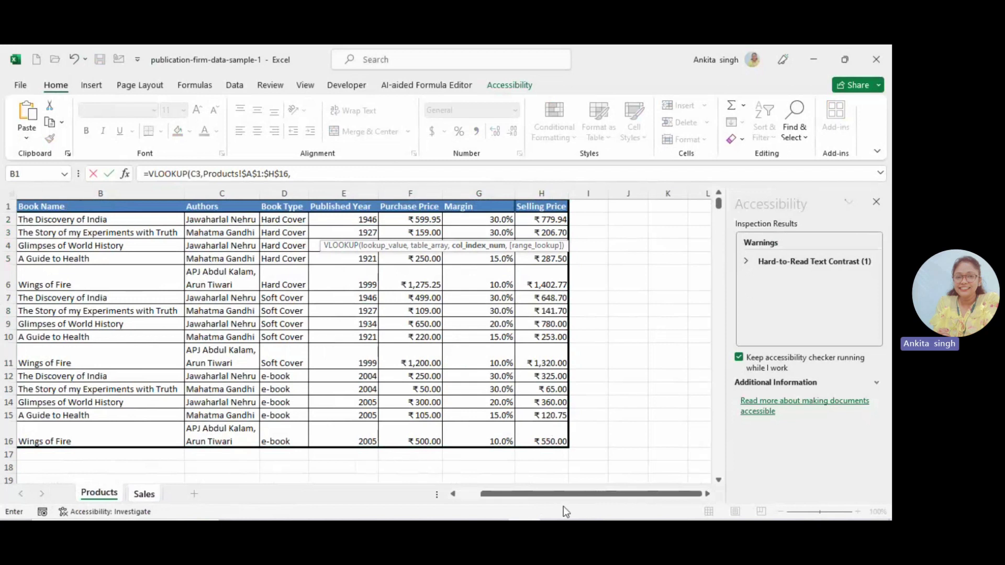
drag(553, 492, 531, 493)
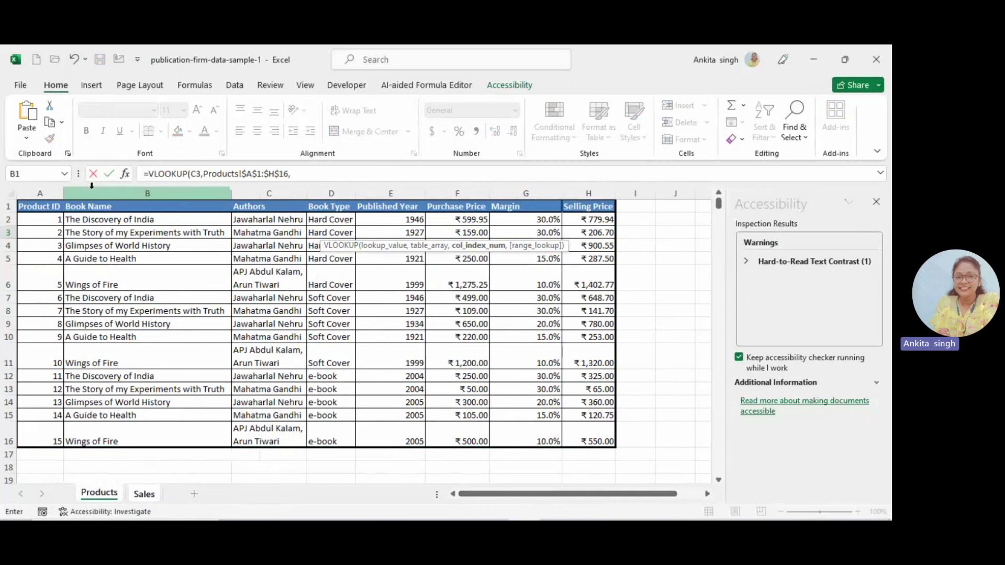
text(2)
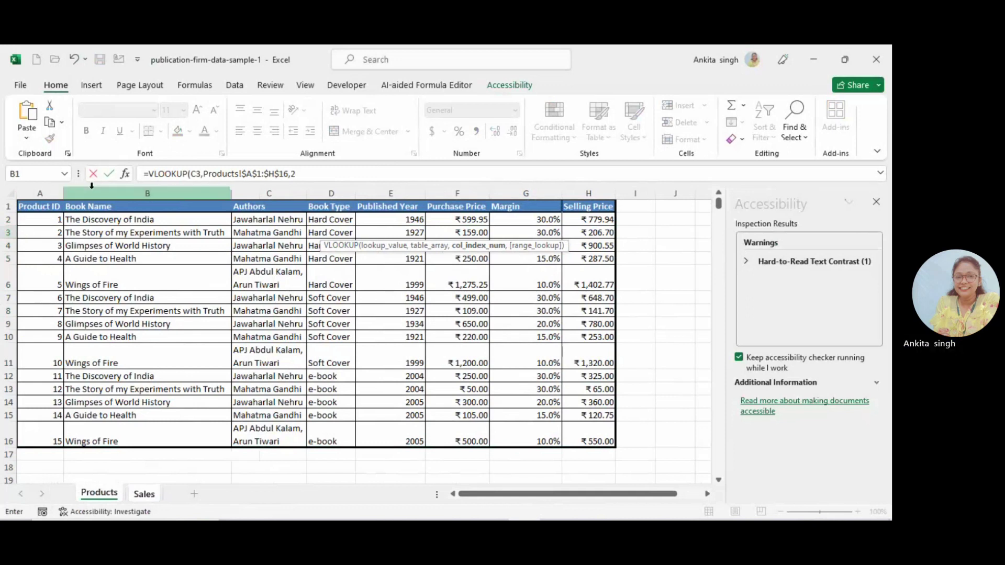
key(Return)
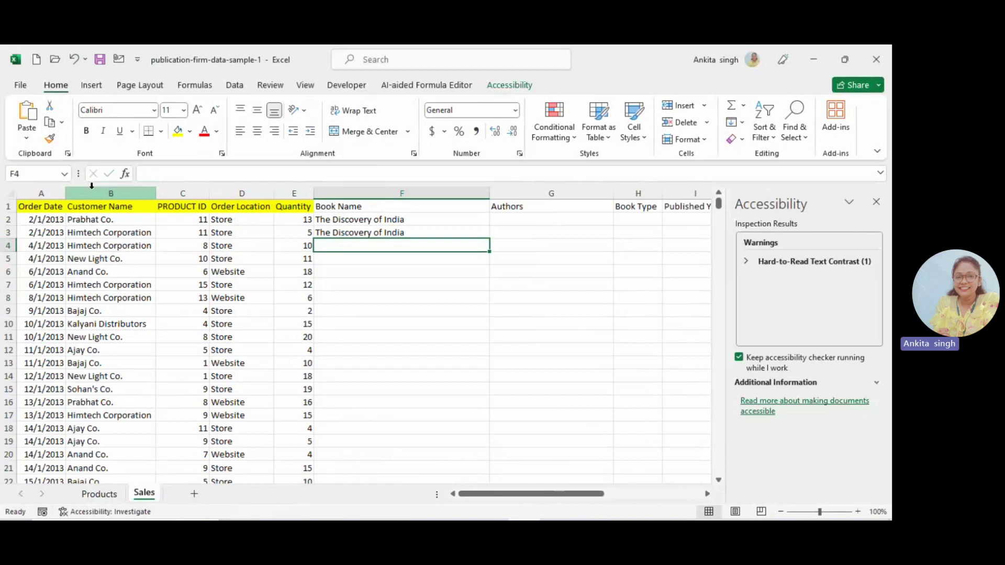
Step: Add the exact-match argument 0 to the F3 lookup formula and fill it down the Book Name column
click(379, 231)
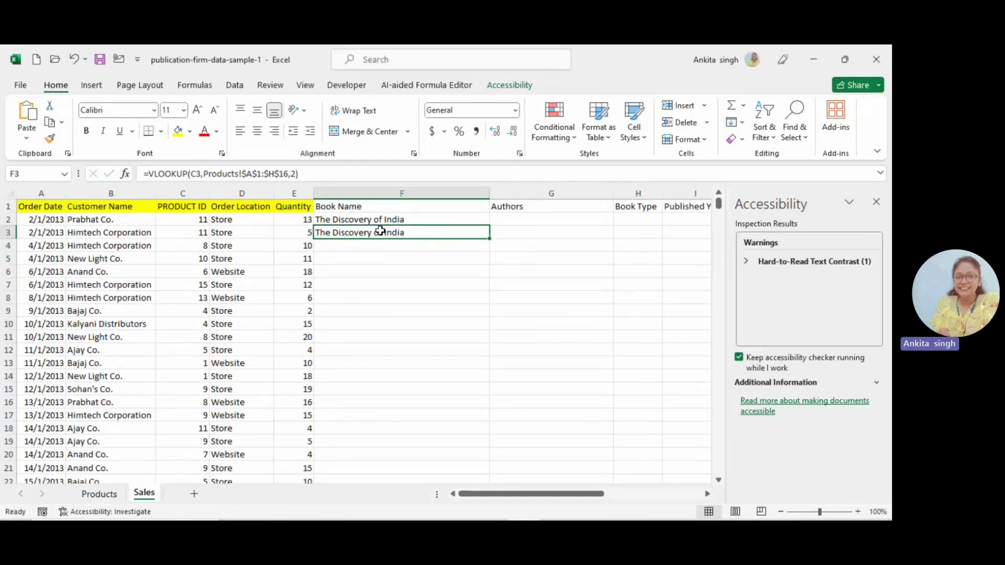
click(295, 174)
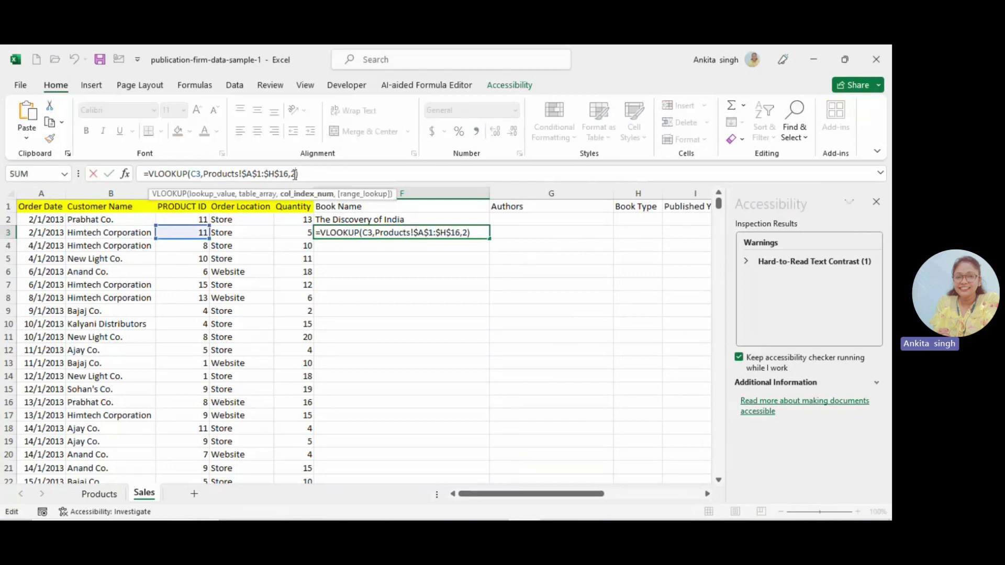
text(,0)
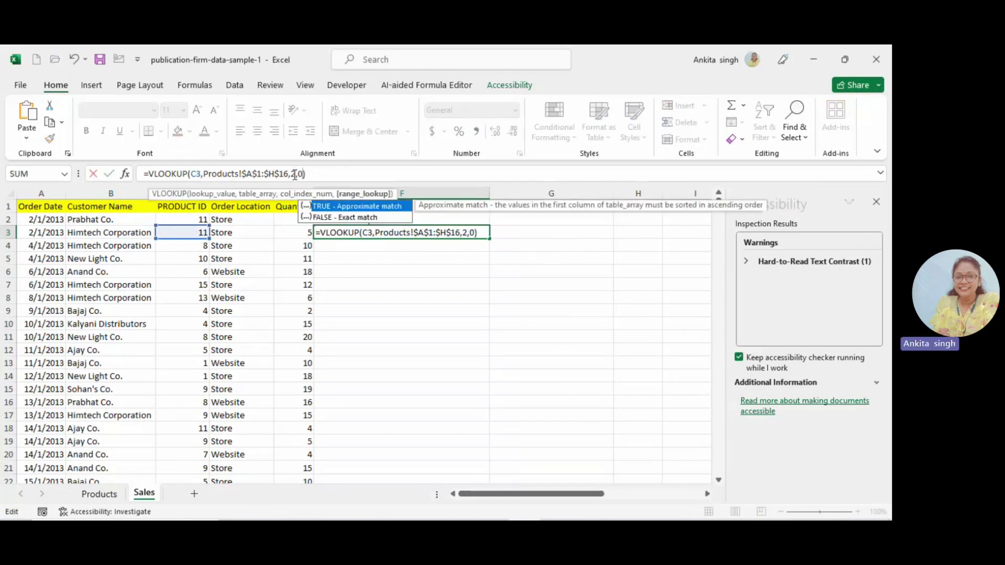
key(Return)
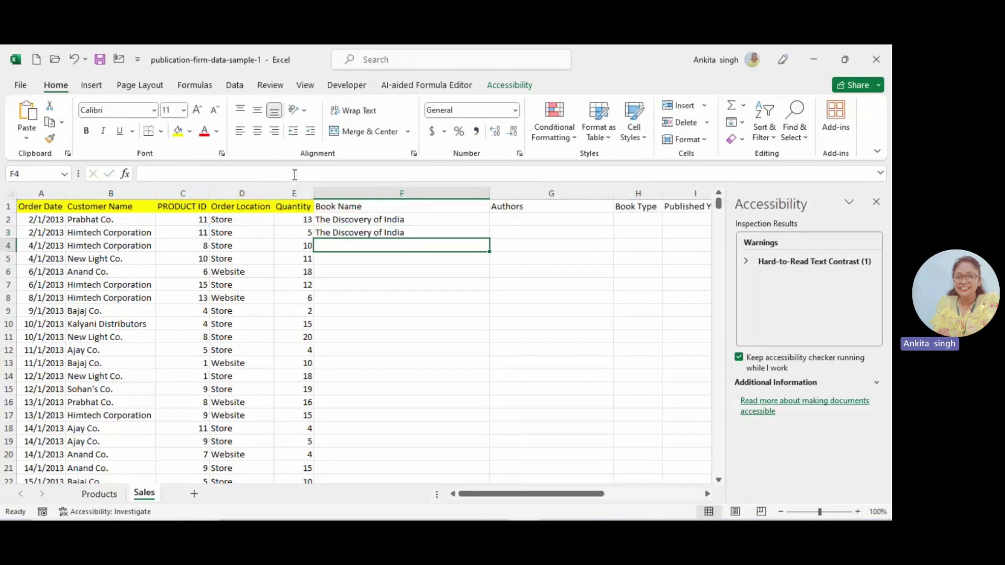
click(411, 233)
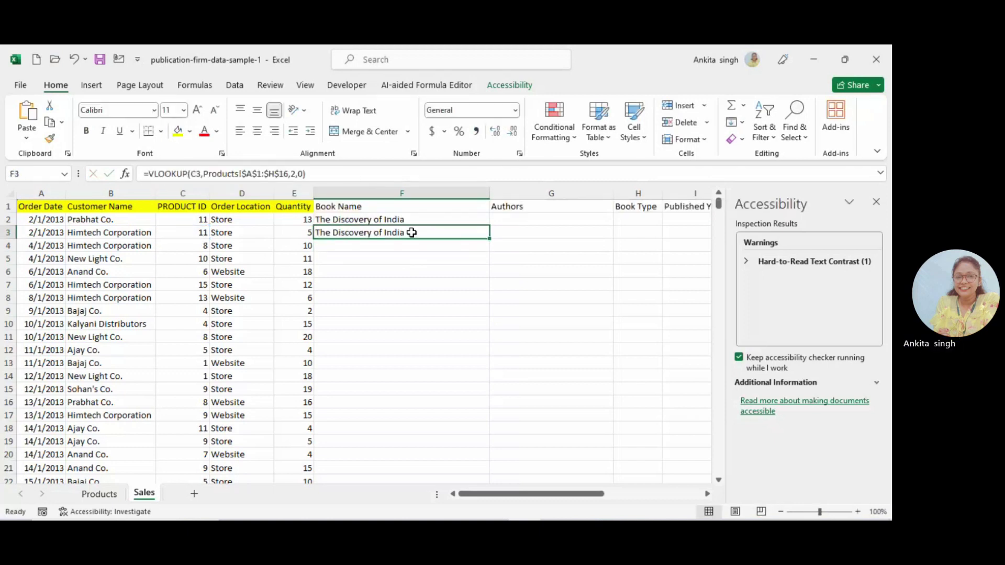
double_click(489, 239)
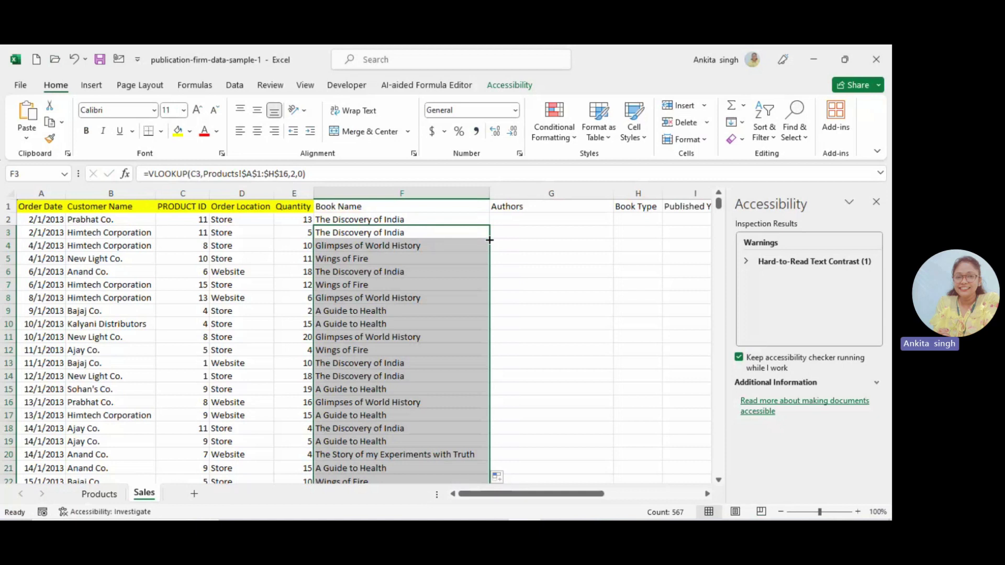
Step: Enter the formula =VLOOKUP(C2,Products!$A$1:$H$16,3,0) in Authors cell G2 of the Sales sheet
click(543, 217)
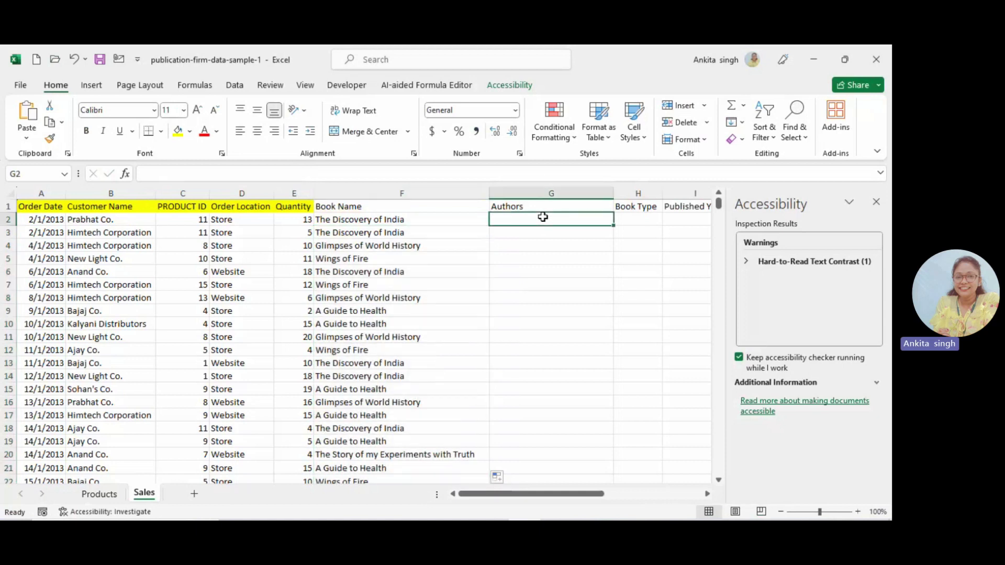
text(=VLOOKUP()
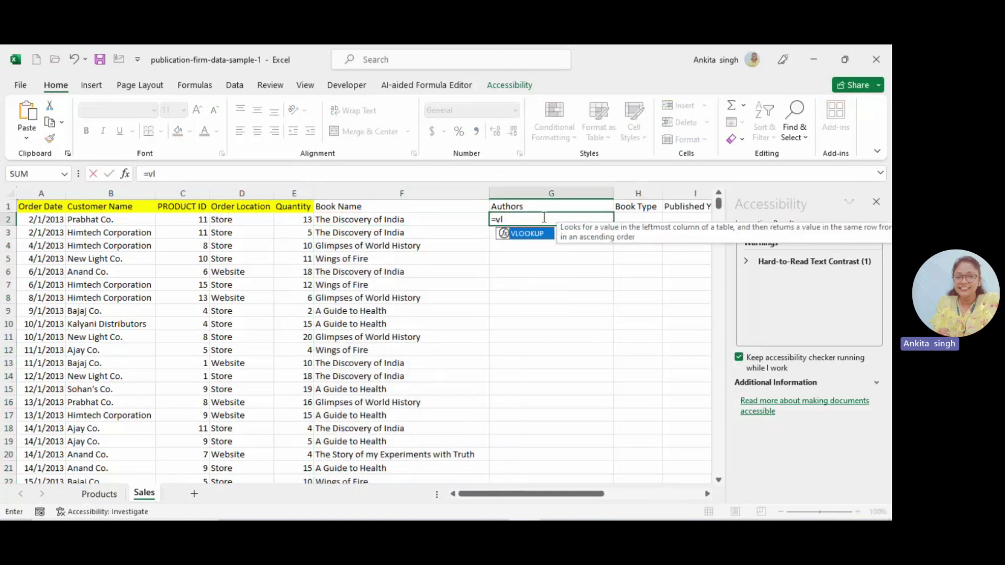
click(186, 224)
text(,)
click(87, 494)
drag(31, 207, 580, 386)
key(F4)
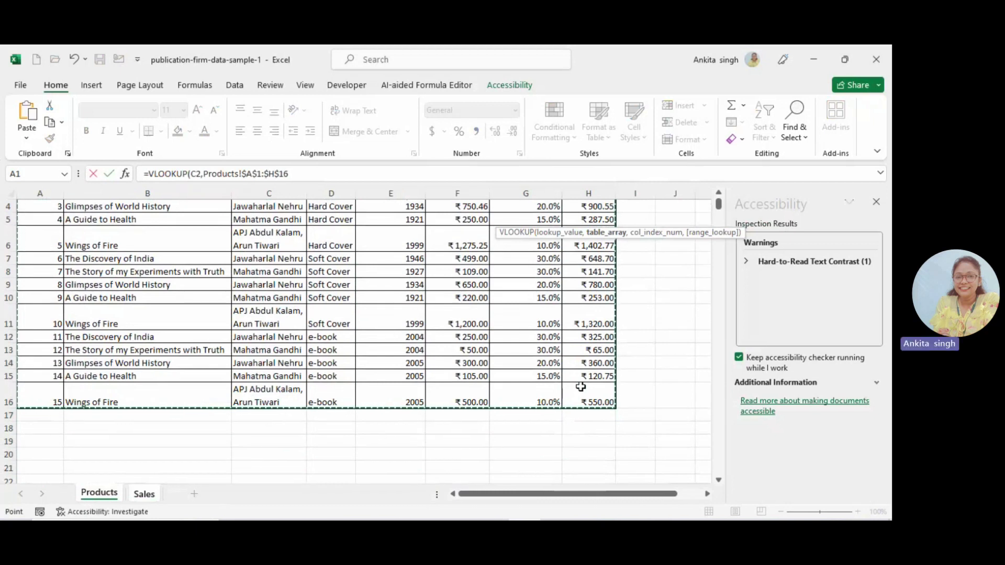
text(,)
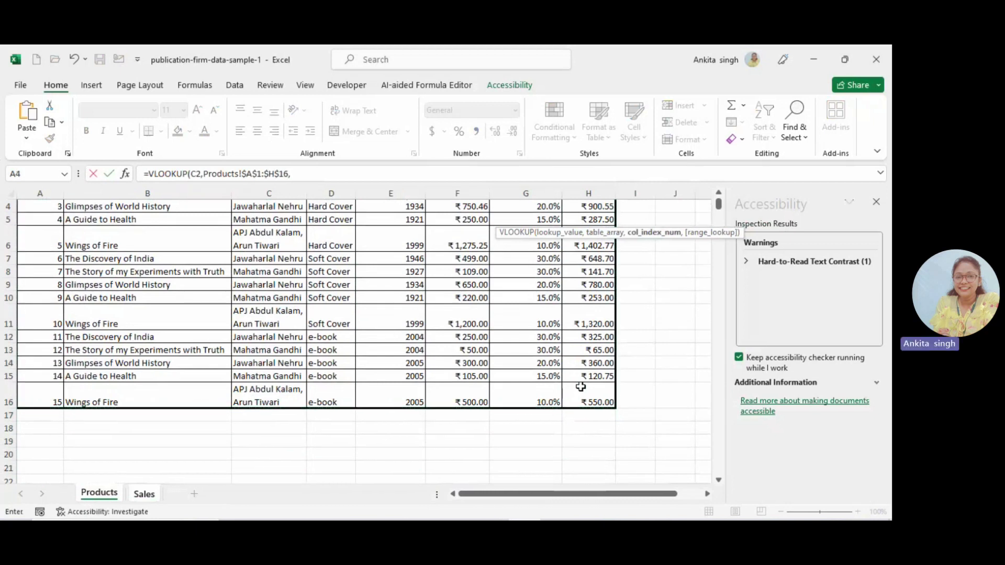
text(3,0)
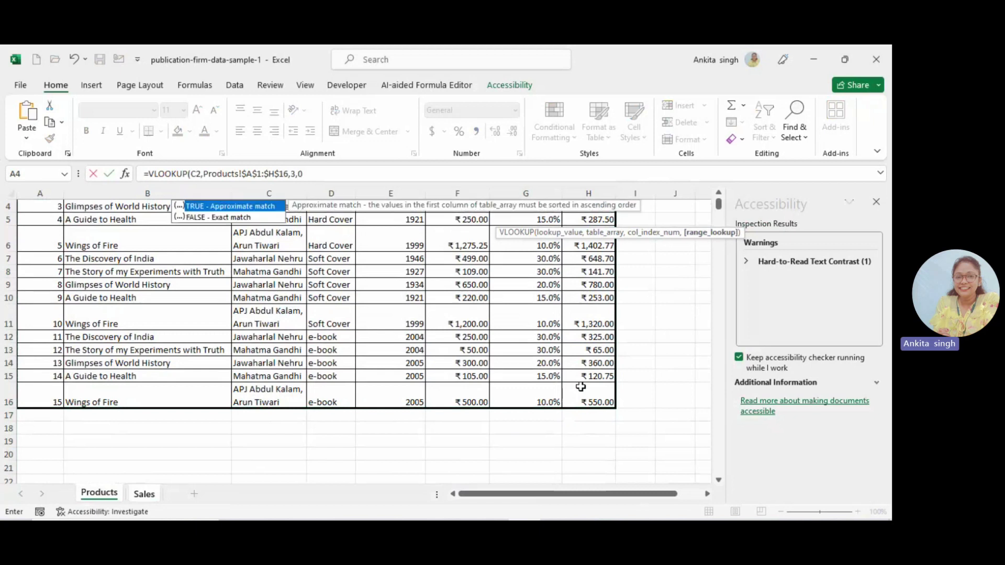
key(Return)
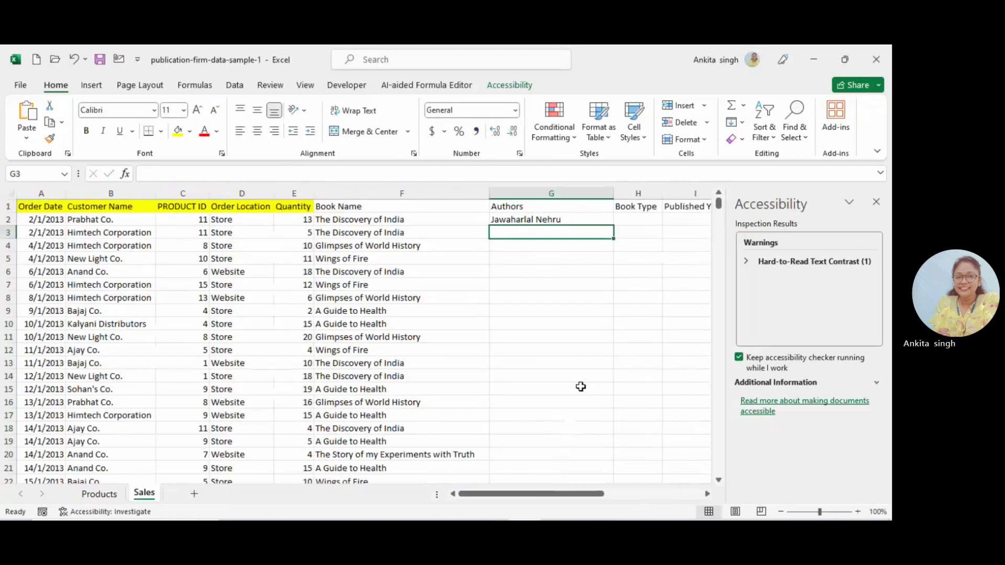
Step: Fill the G2 lookup formula down the Authors column and close the Accessibility pane
click(580, 219)
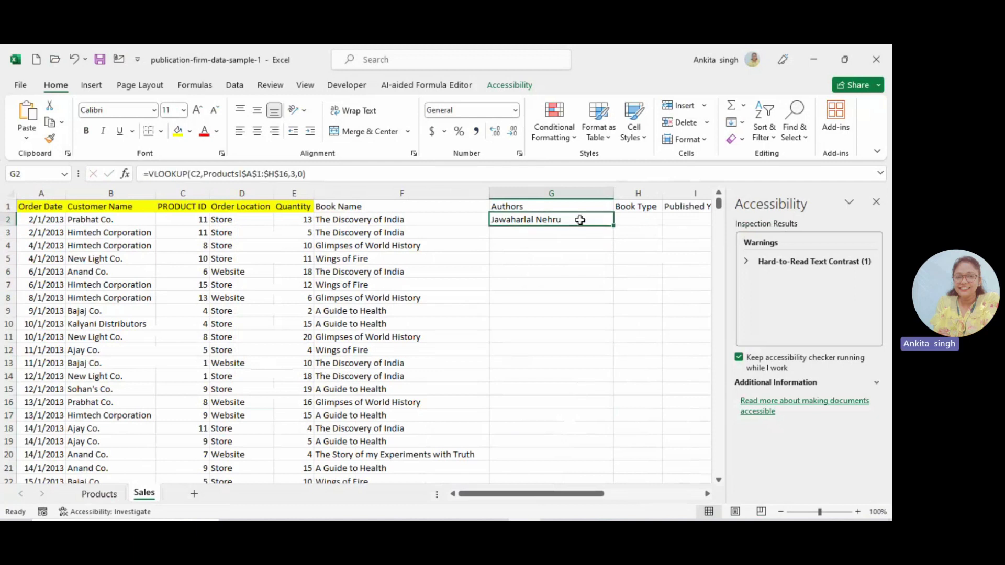
double_click(615, 225)
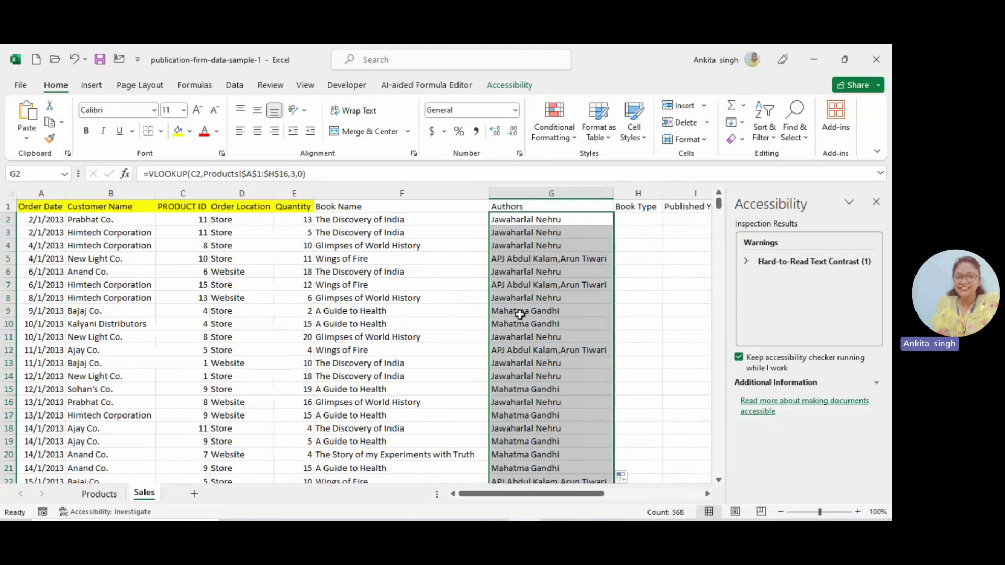
click(445, 326)
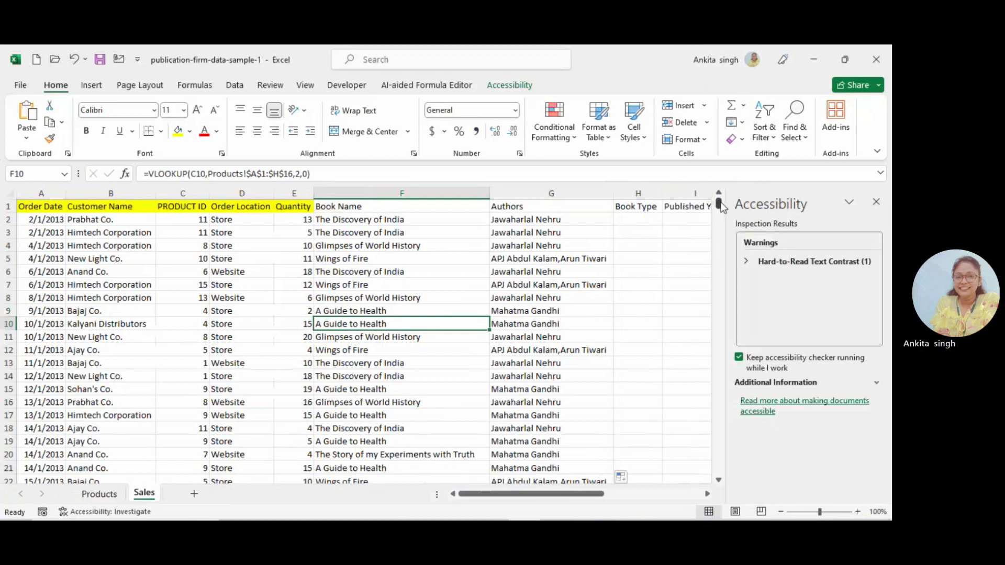
click(875, 204)
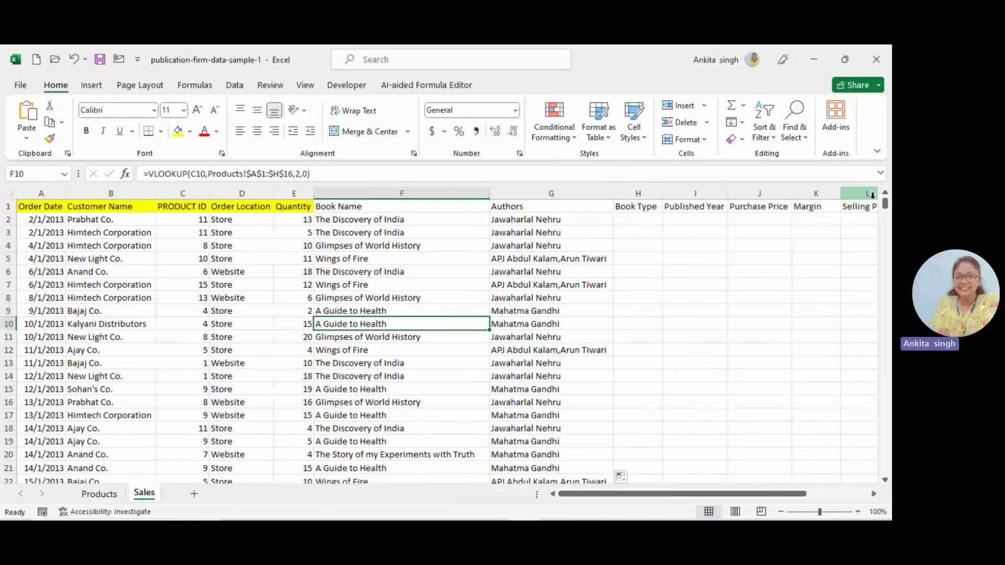